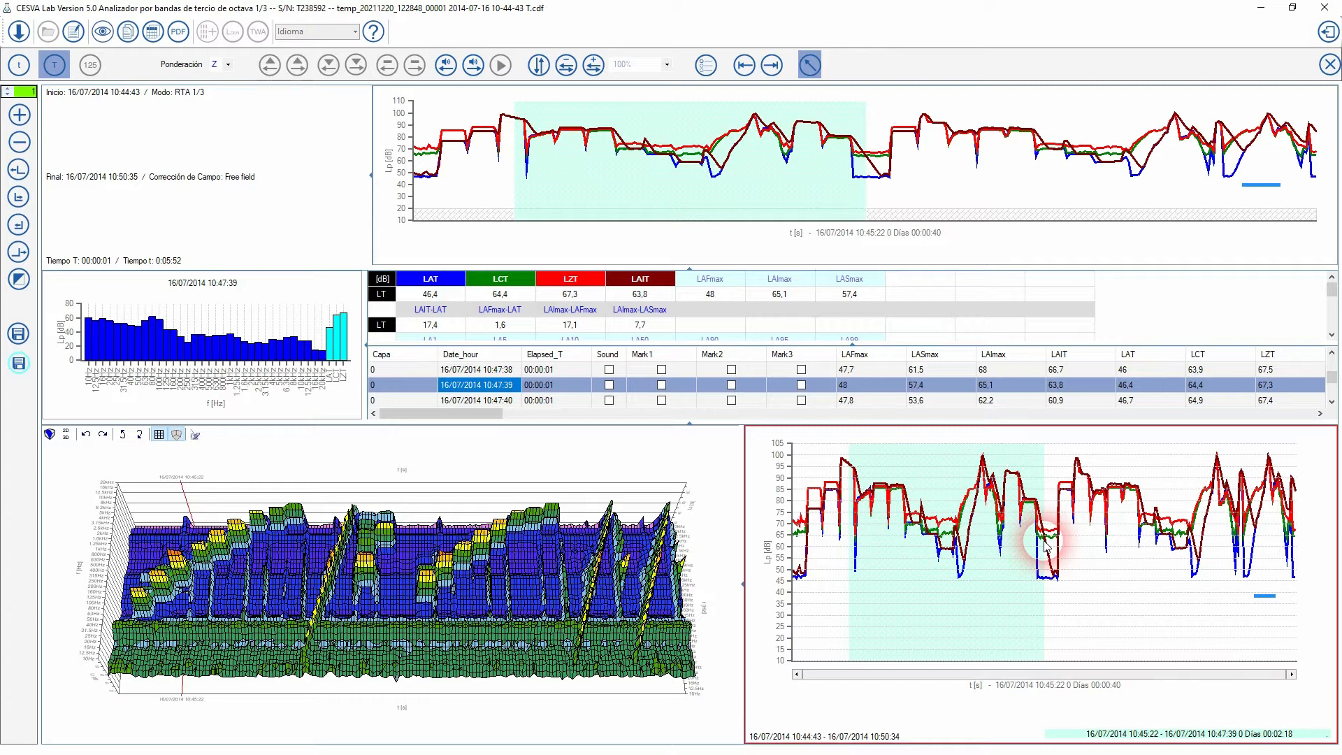
Assign the selected interval from 10:45:22 to 10:47:39 to layer 1 and save the edition as a separate file.
left_click(20, 114)
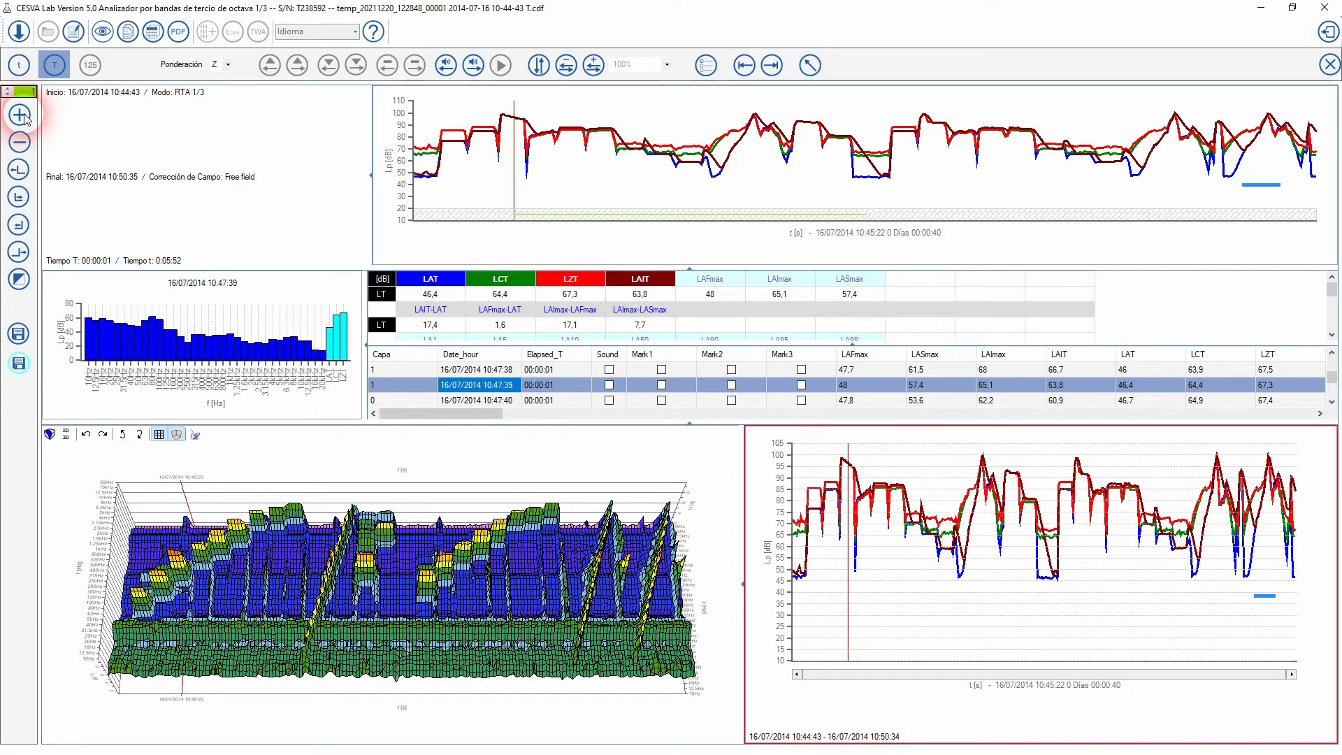
left_click(19, 334)
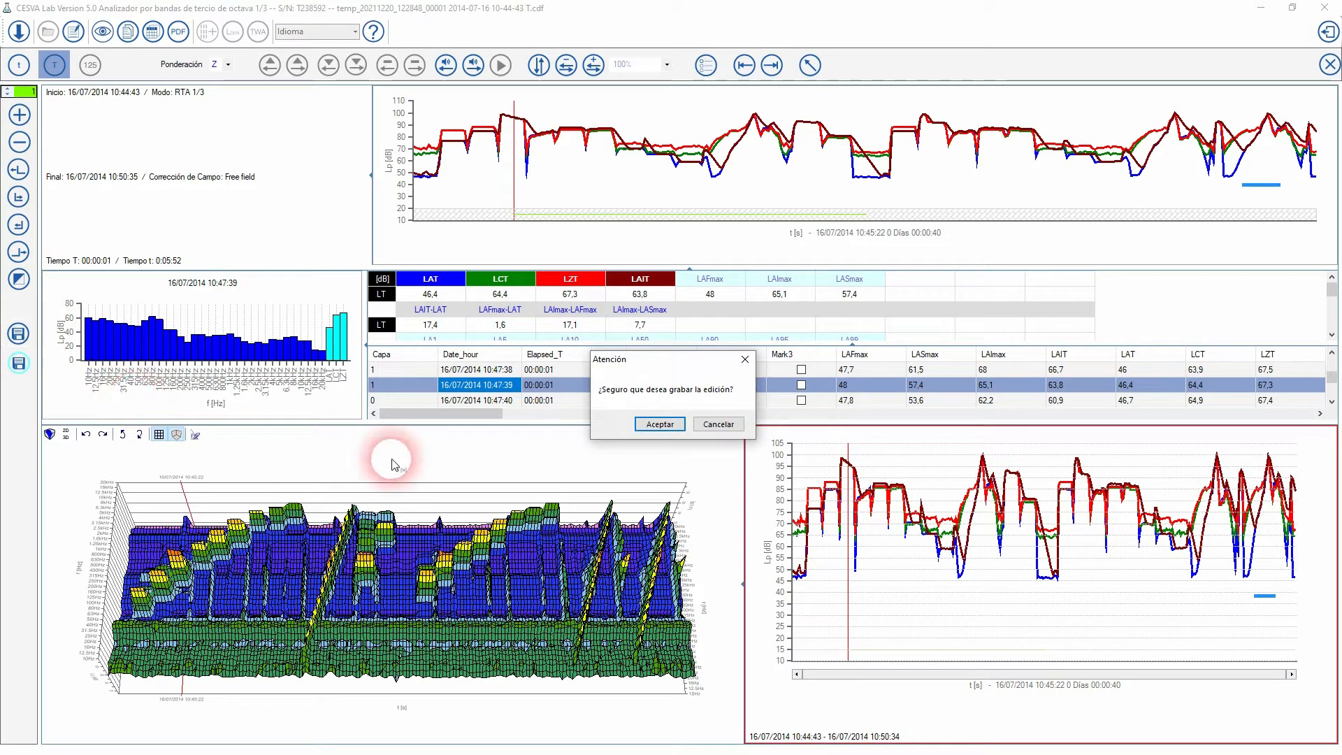
left_click(660, 423)
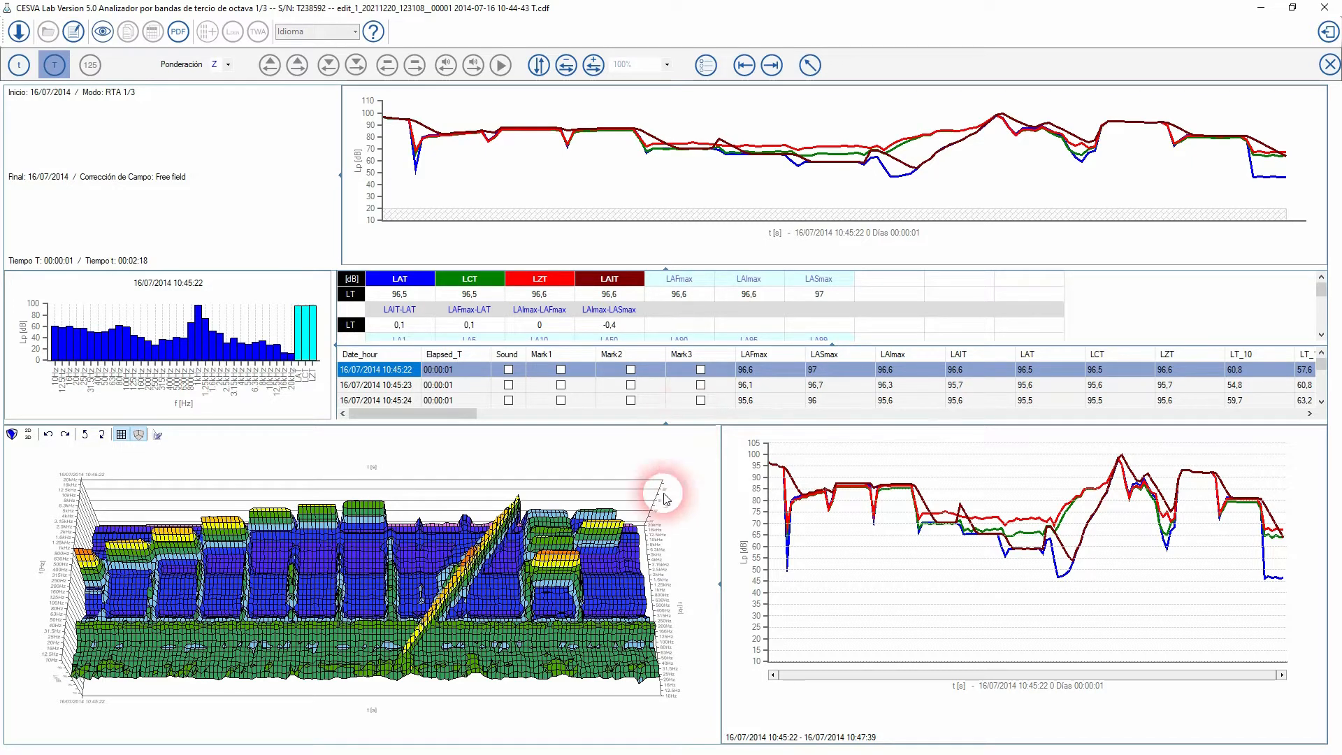
Switch to the Excel workbook Libro1 and paste the copied data into cell A1 of Hoja1.
left_click(645, 748)
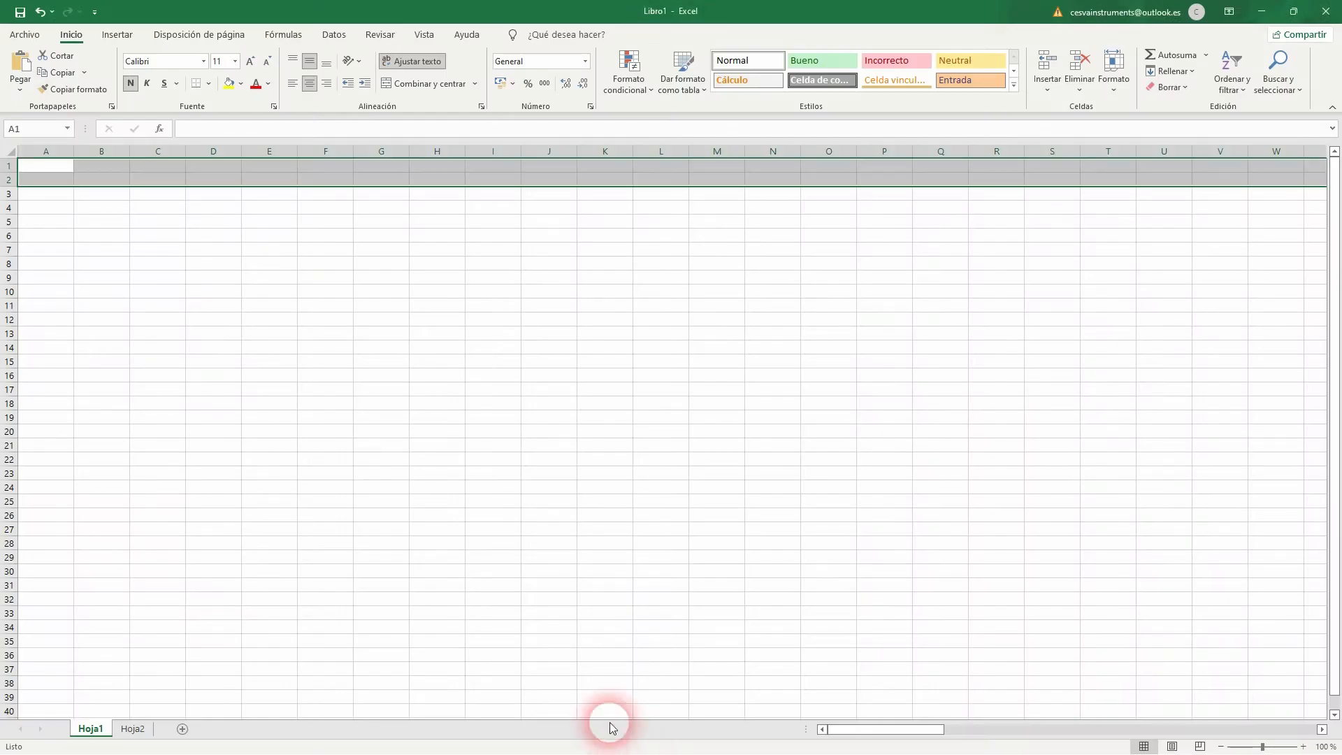
right_click(52, 168)
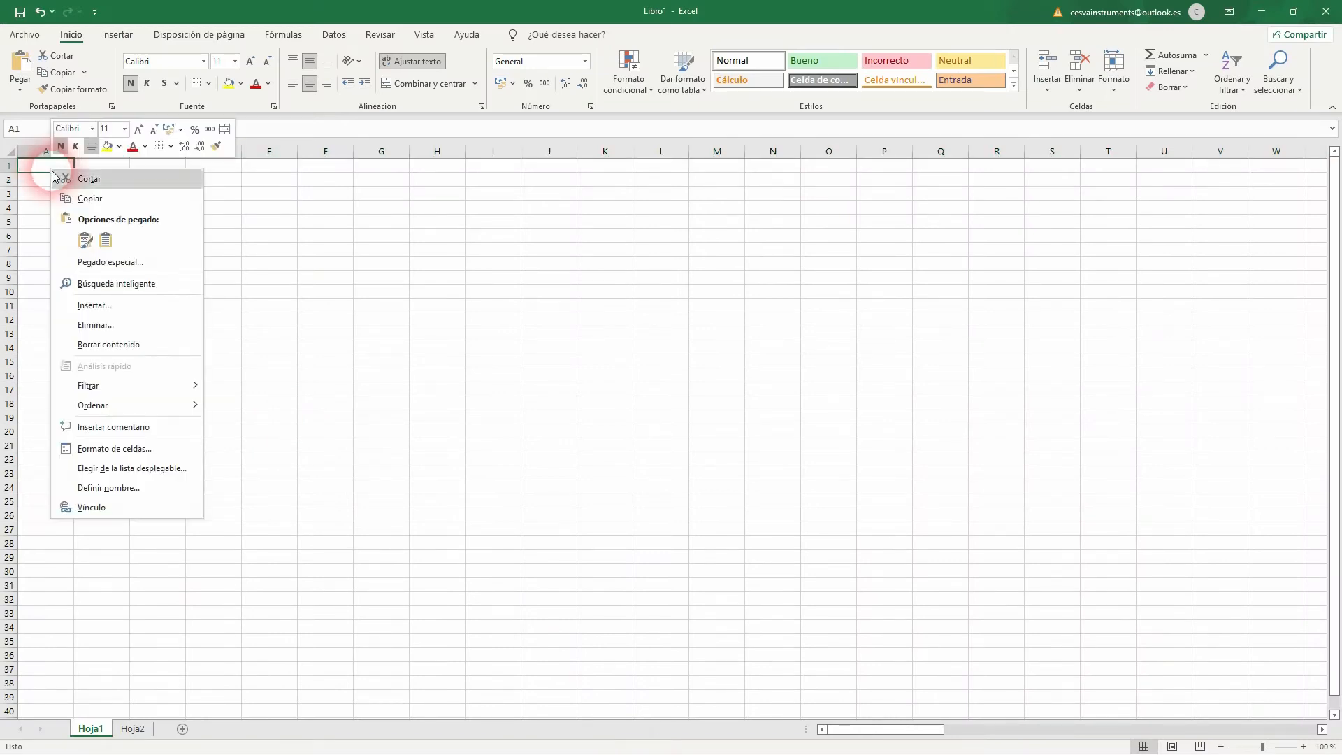
left_click(83, 242)
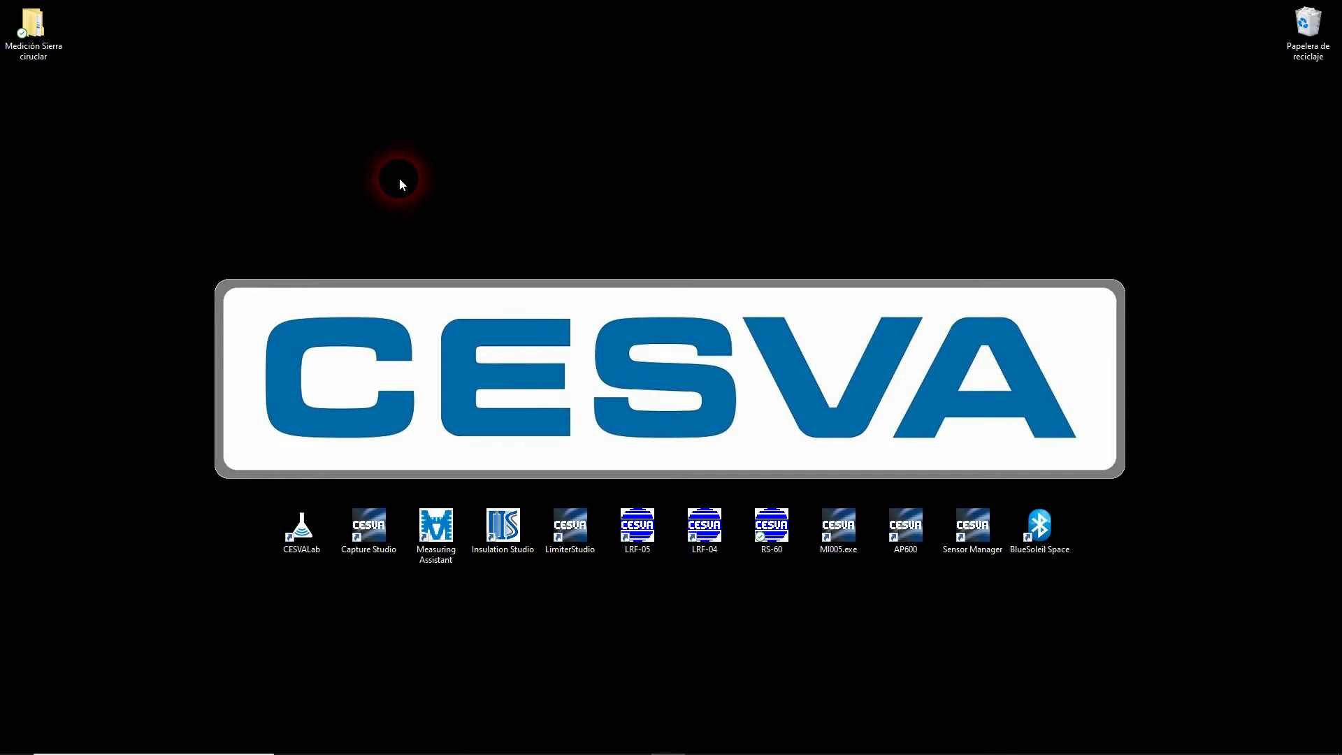
double_click(40, 46)
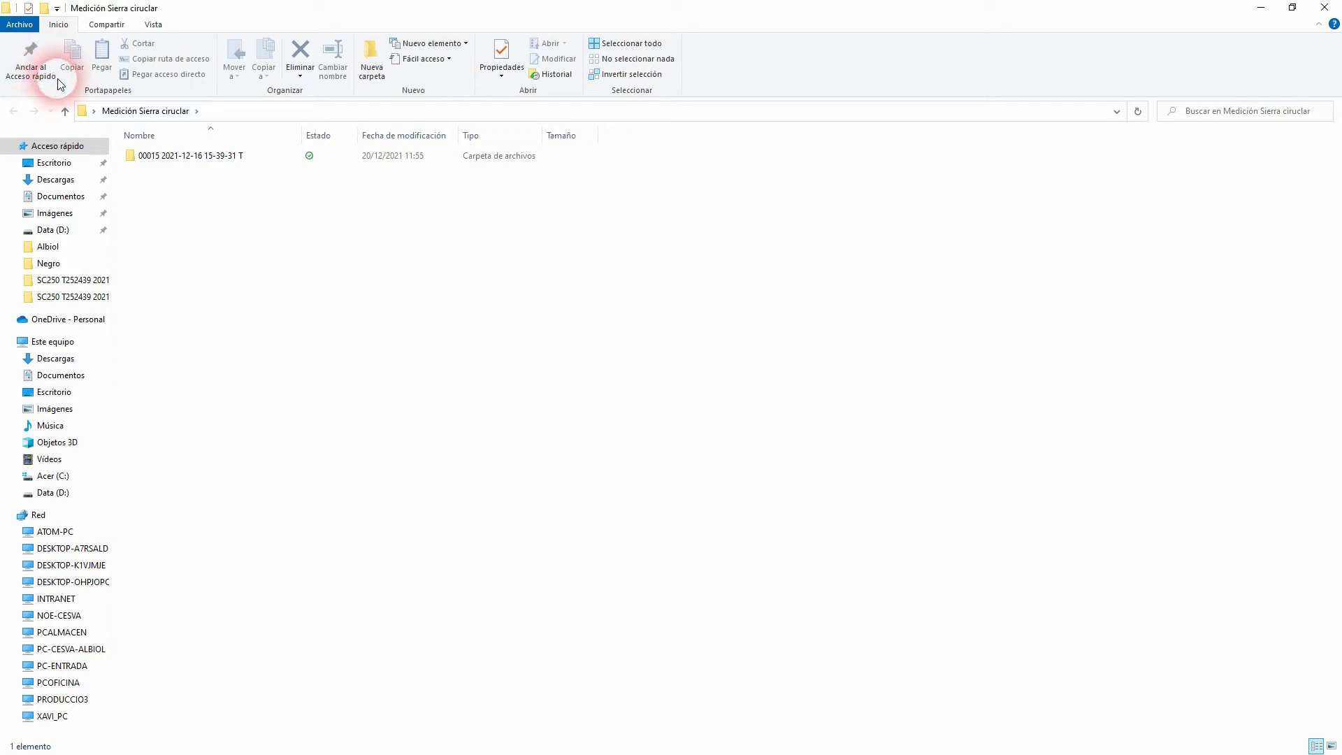
double_click(165, 156)
left_click(171, 174)
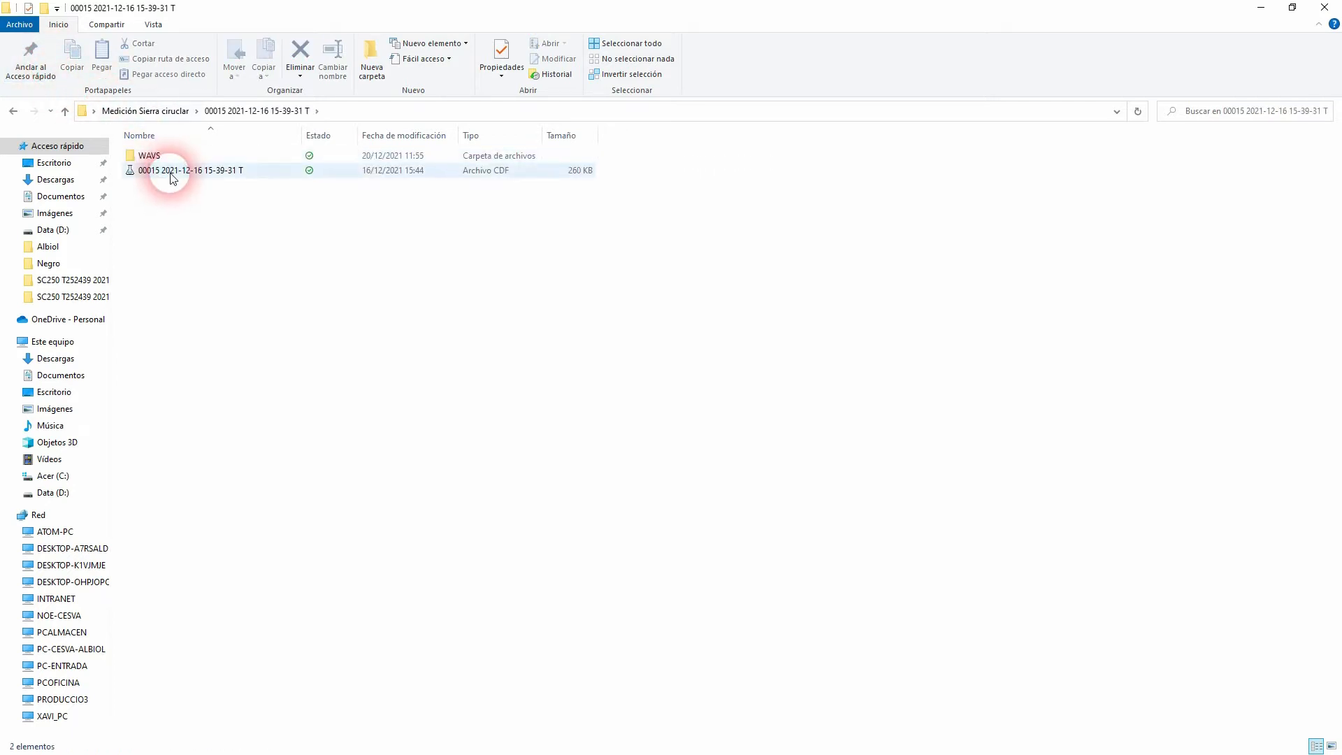
double_click(172, 179)
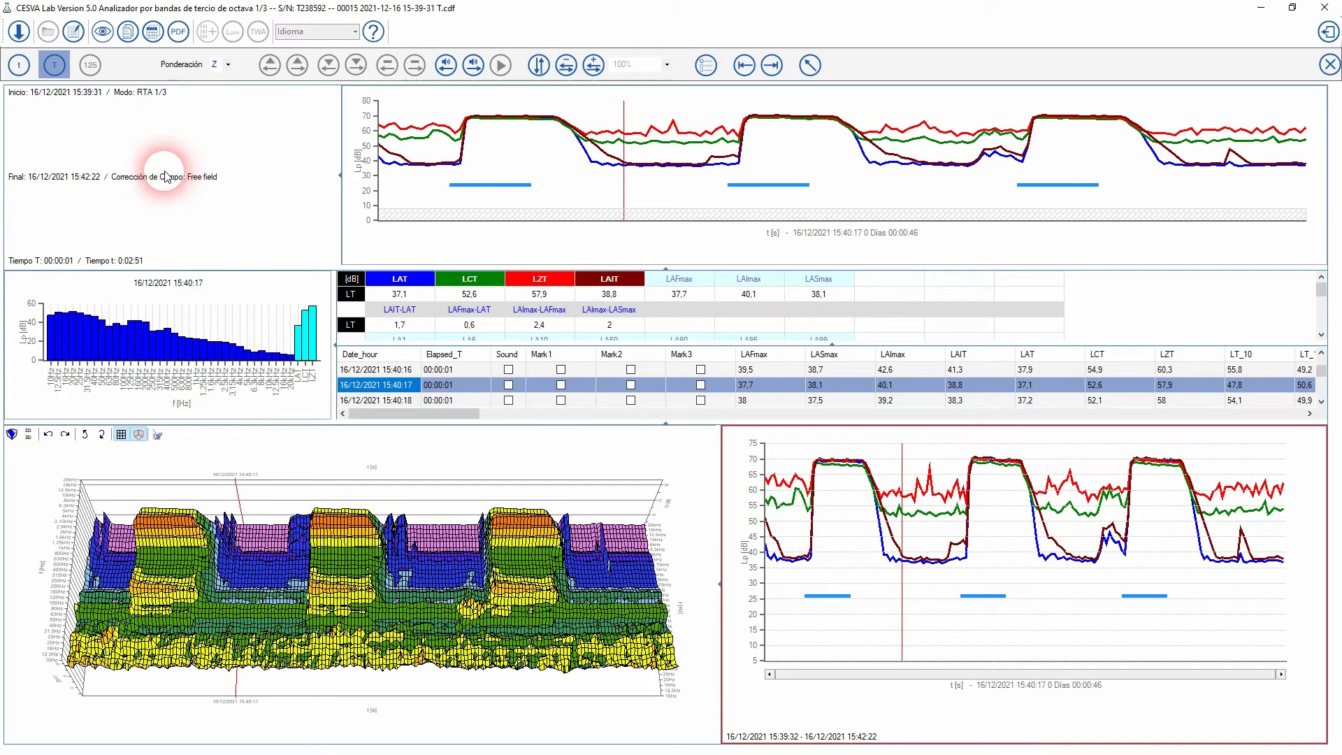
Put the measurement in edit mode and hide the LCT, LZT and LAIT curves so that only LAT is plotted.
left_click(77, 32)
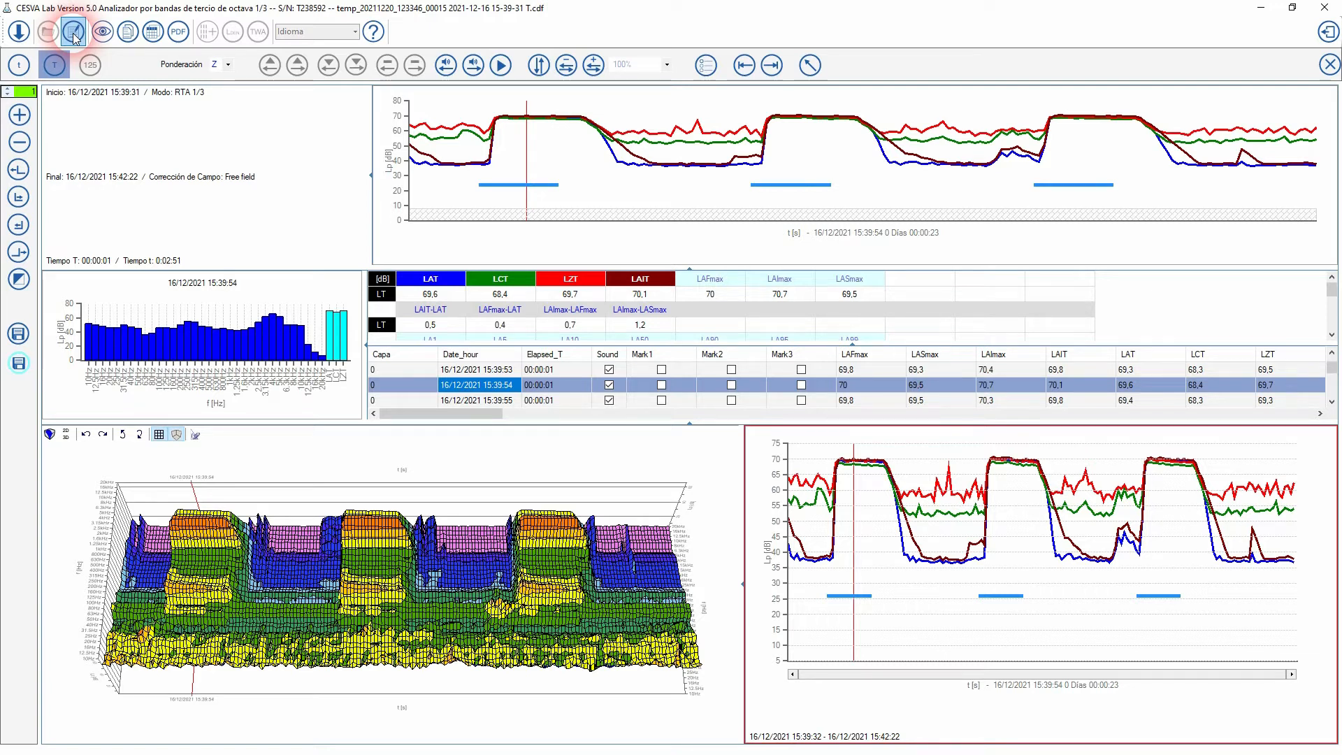
left_click(501, 279)
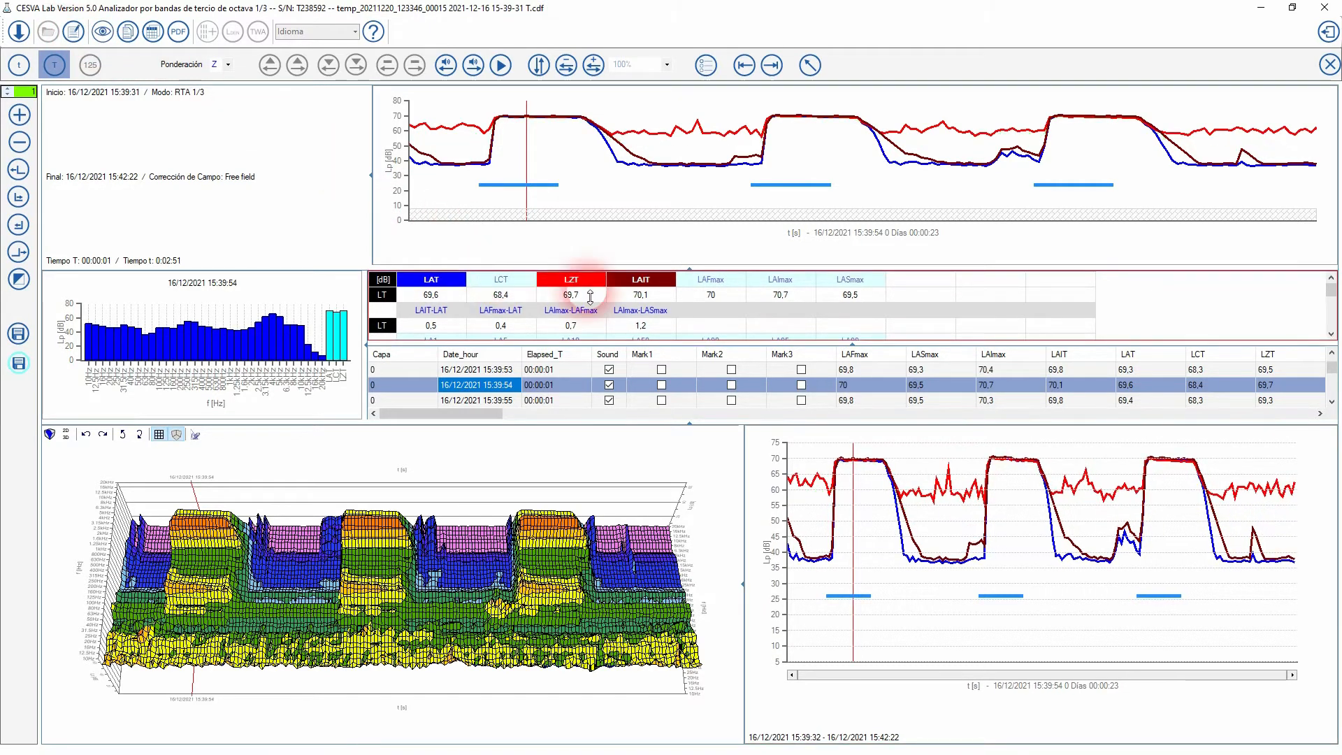
left_click(570, 279)
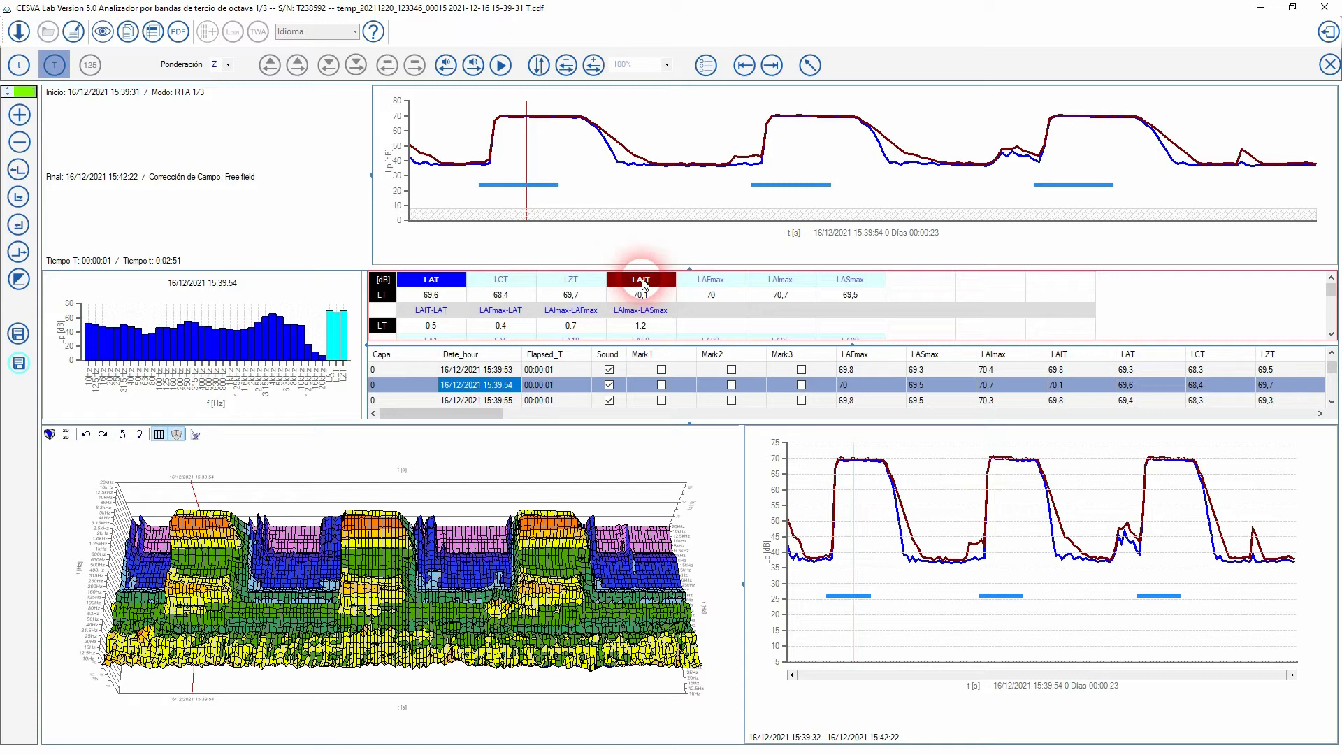
left_click(640, 281)
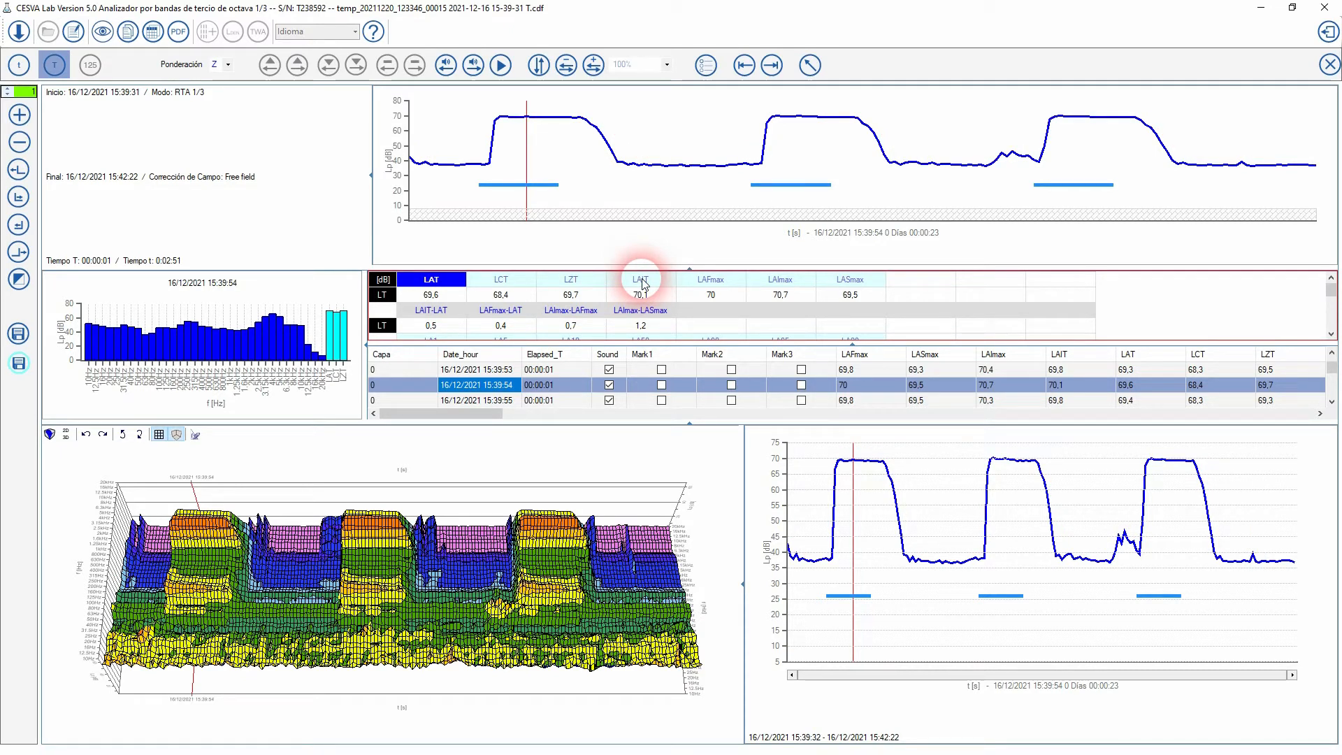
Enlarge the LAT time graph to fill the workspace and listen to the first event's audio recording, starting at 15:39:45.
left_click(1030, 535)
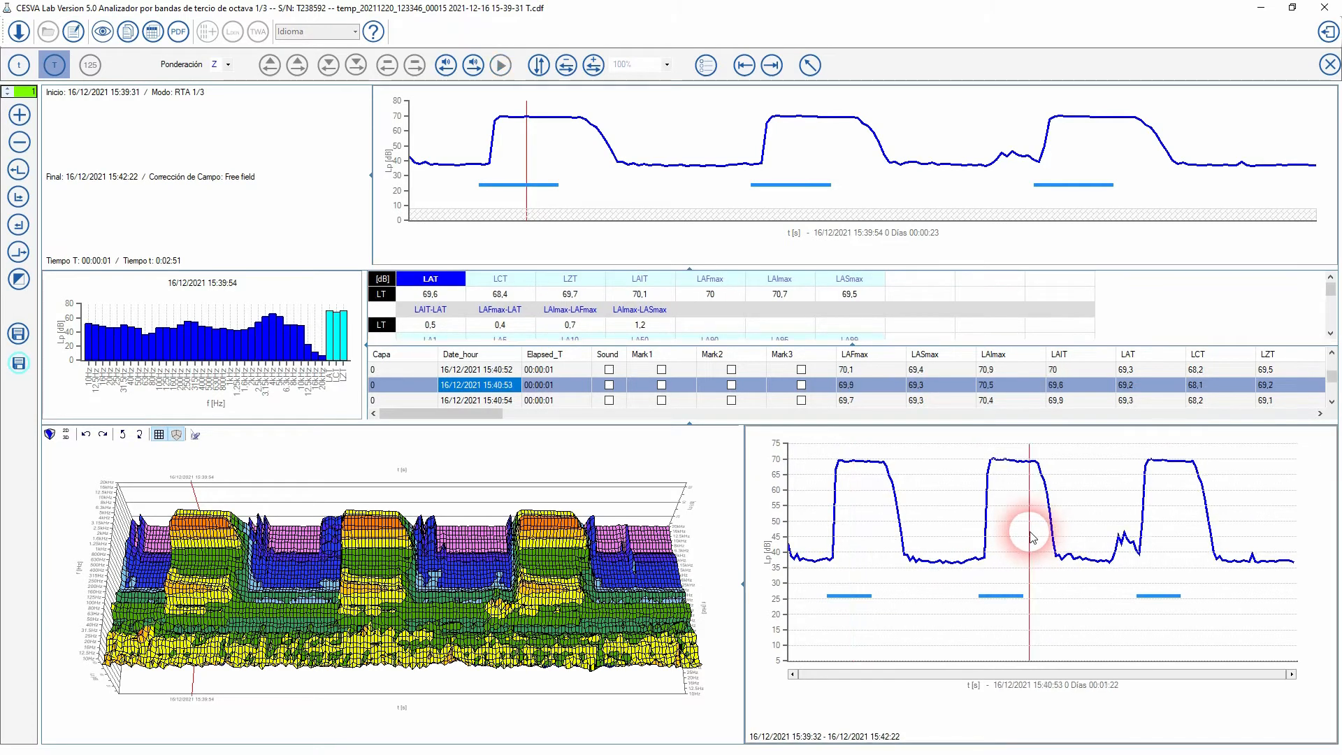
left_click(1030, 535)
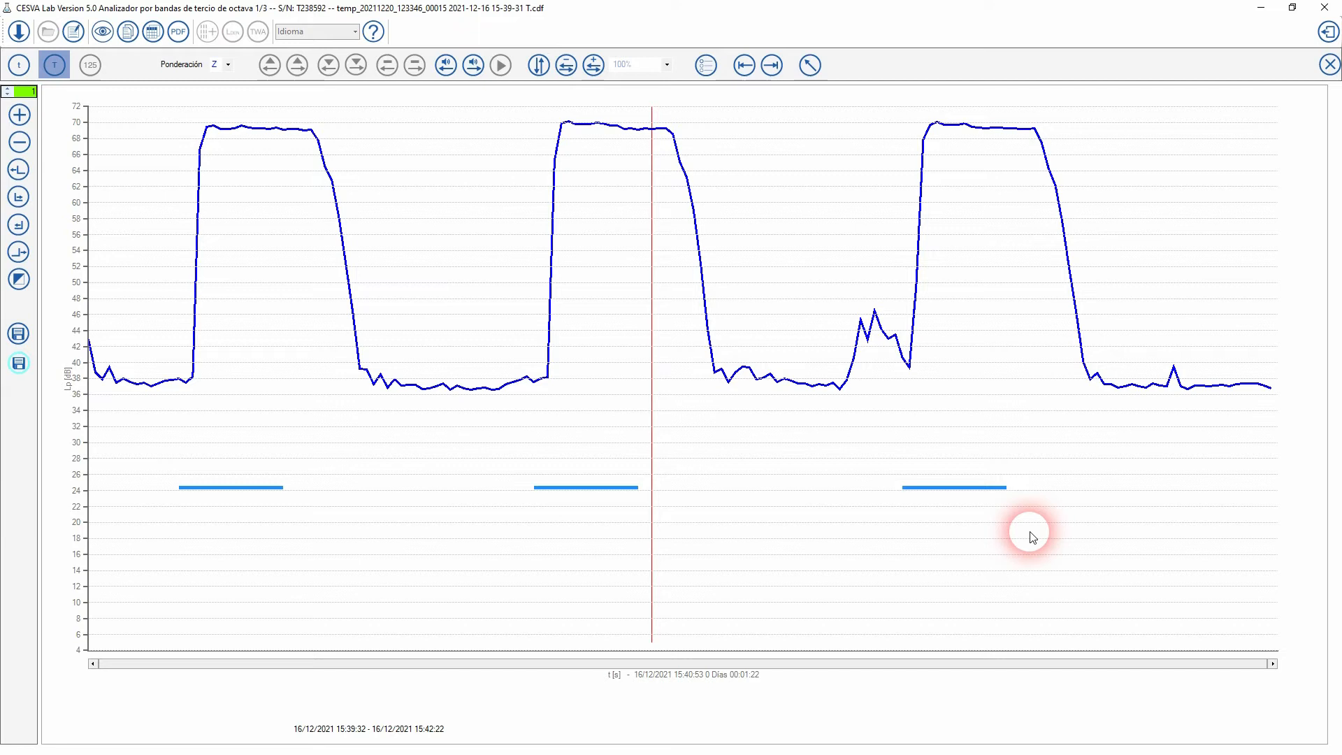
left_click(447, 70)
left_click(447, 69)
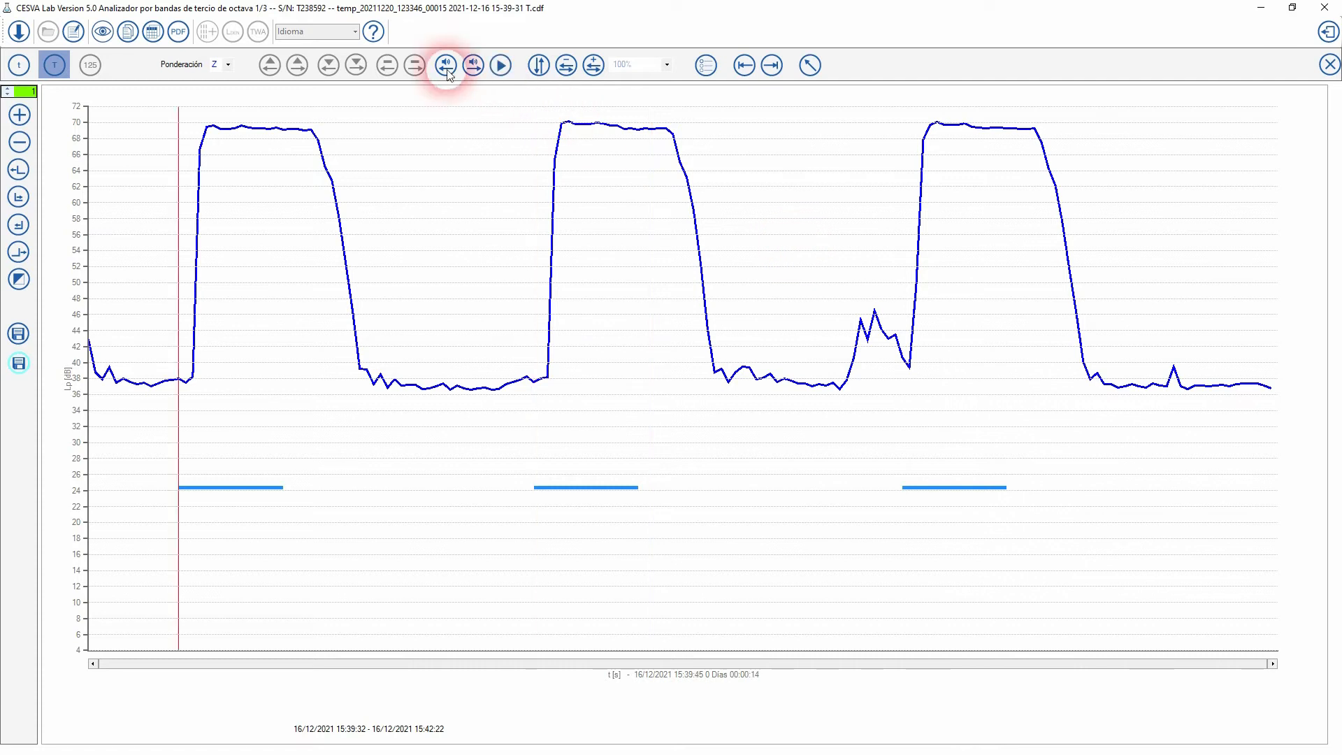
left_click(501, 64)
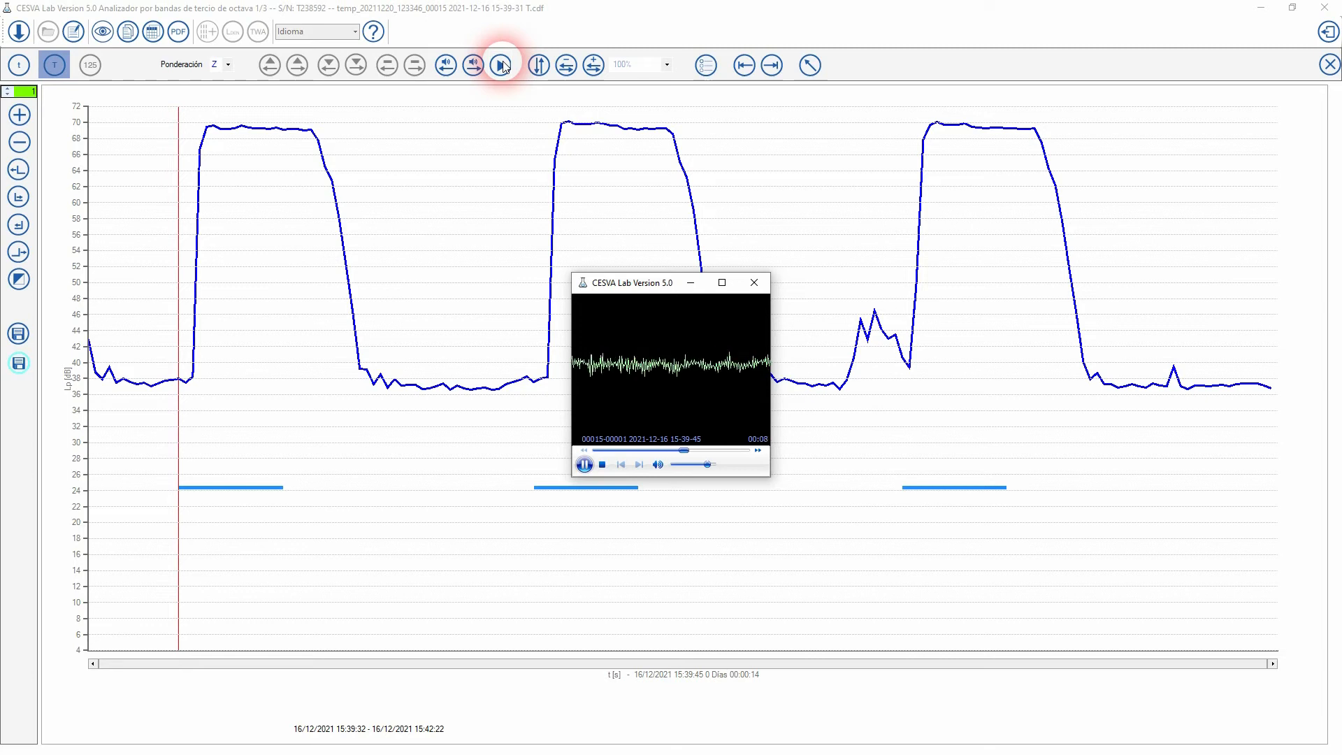
left_click(754, 282)
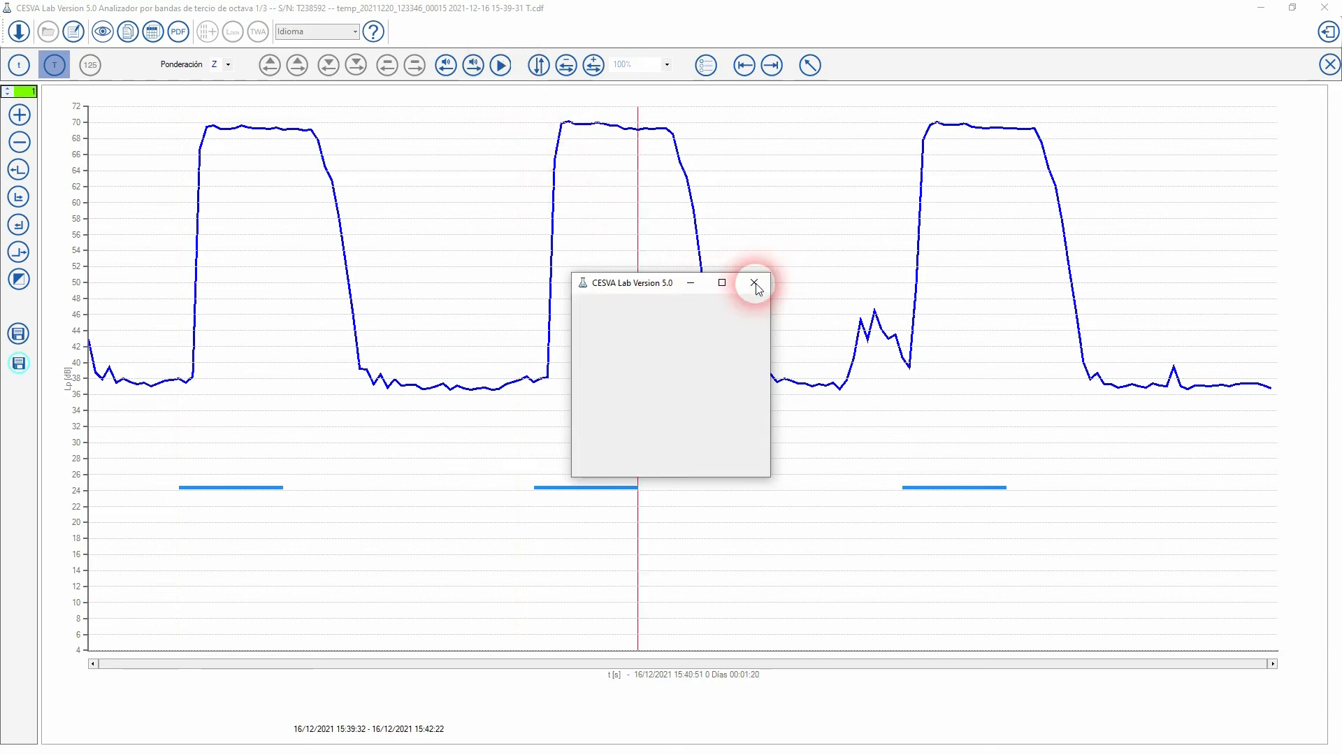
left_click(757, 285)
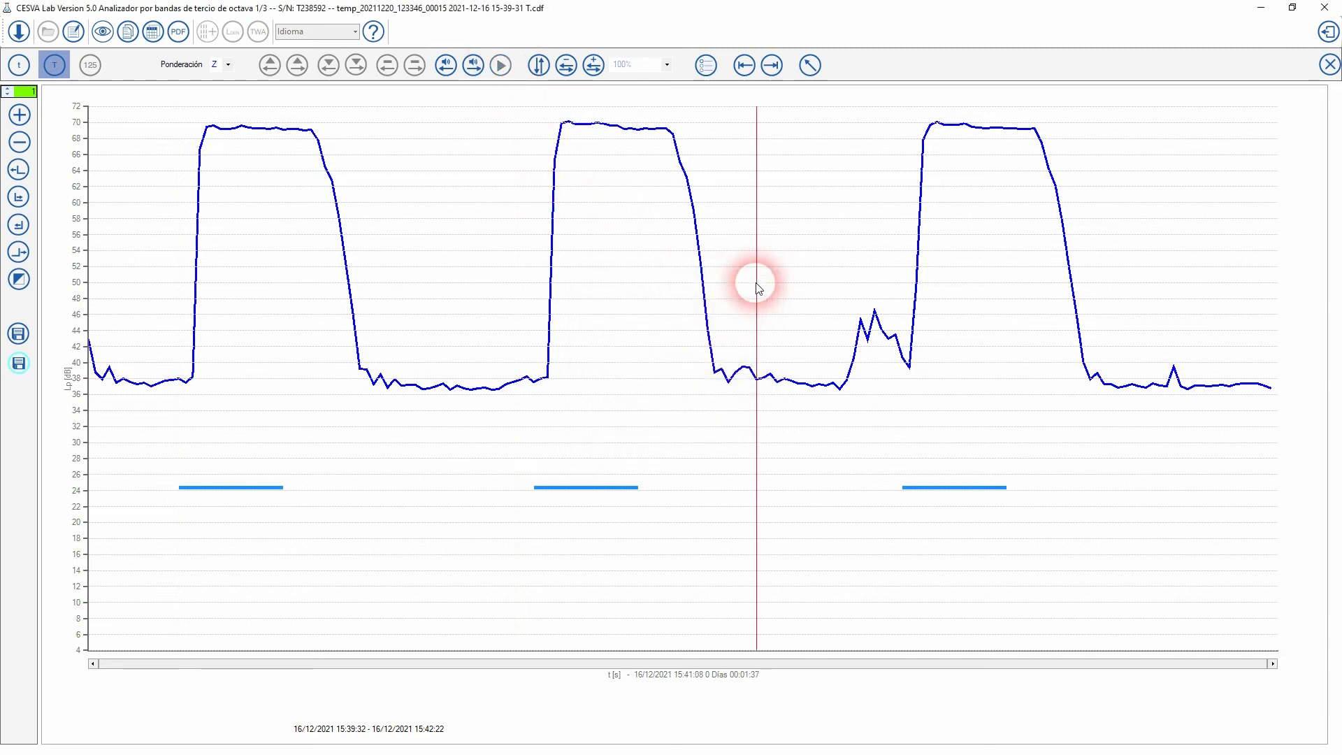
Select the first noise event from 15:39:47 to 15:40:11 on the graph and assign it to layer 1.
left_click(809, 65)
left_click(190, 265)
left_click_drag(190, 265, 362, 294)
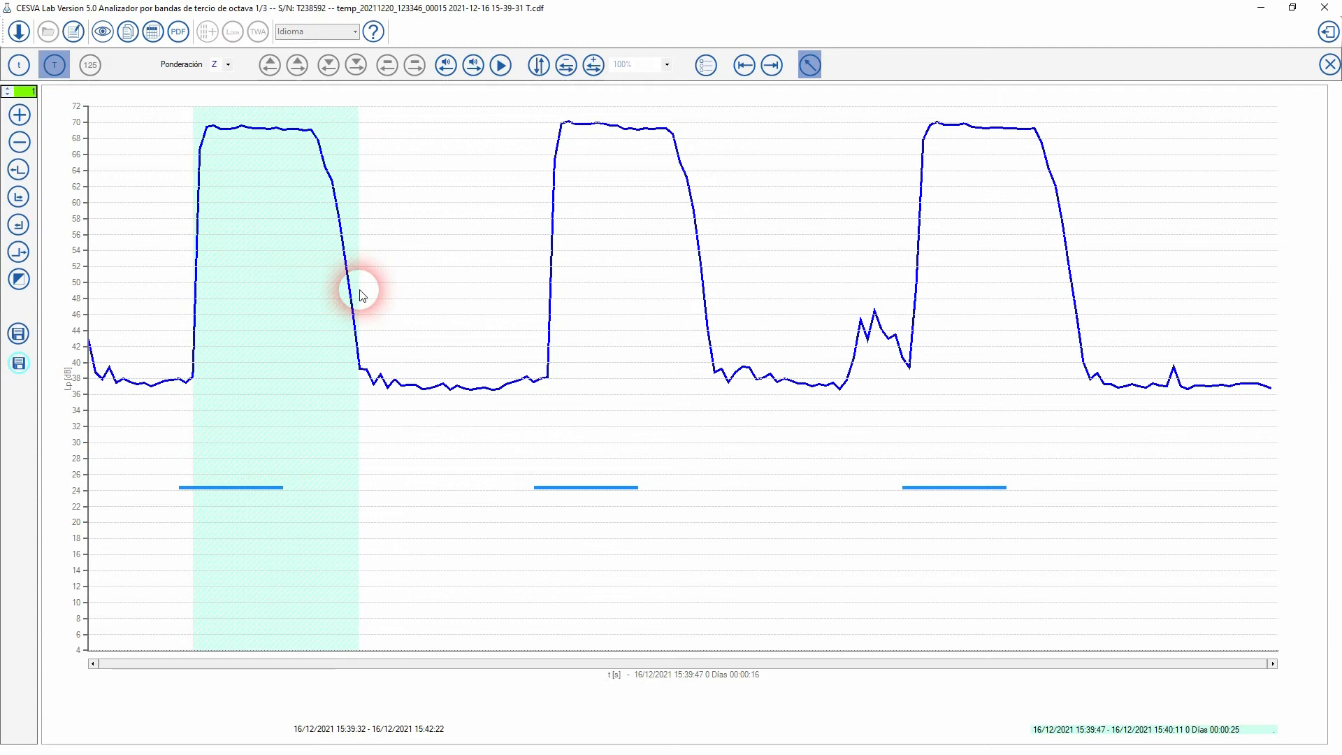
left_click(21, 117)
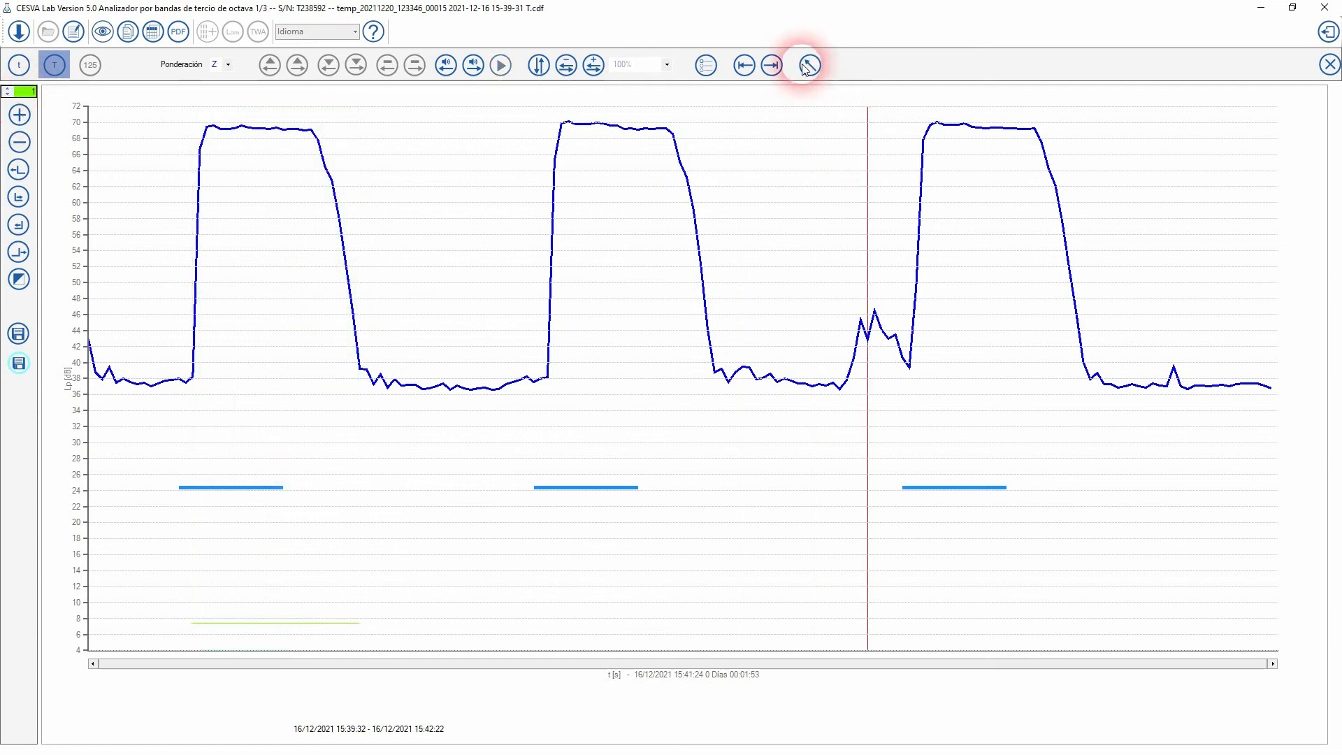
Select the second noise event from 15:40:38 to 15:41:02 and assign it to layer 2.
left_click_drag(548, 305, 713, 348)
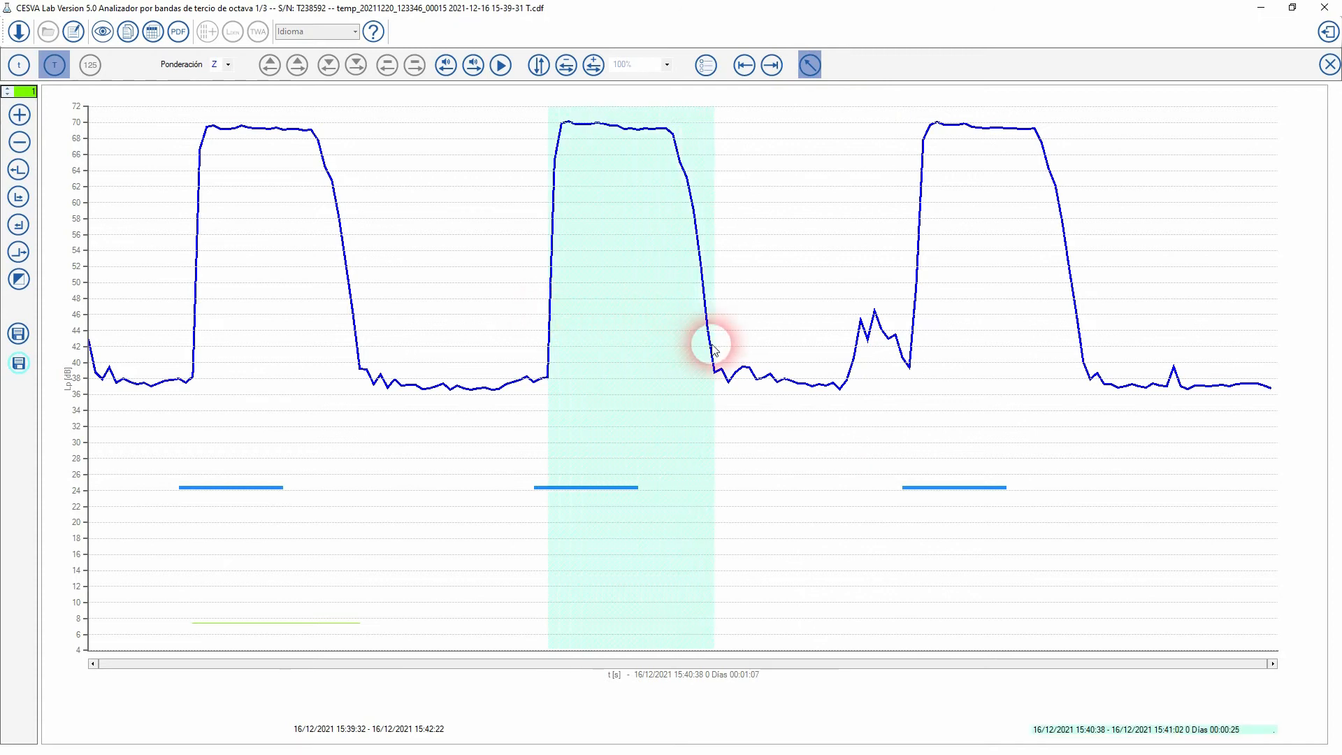
left_click(6, 92)
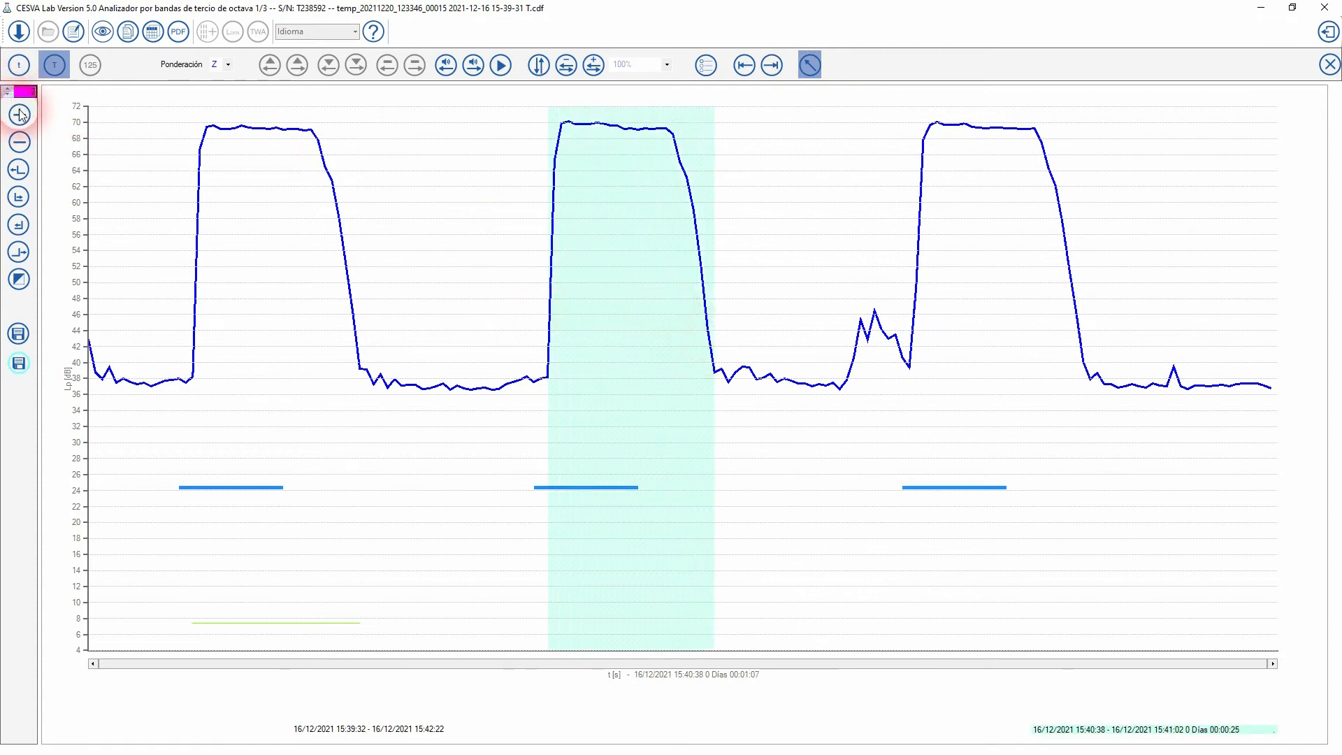
left_click(19, 114)
Select the third noise event from 15:41:30 to 15:41:56 and assign it to layer 3.
left_click(810, 70)
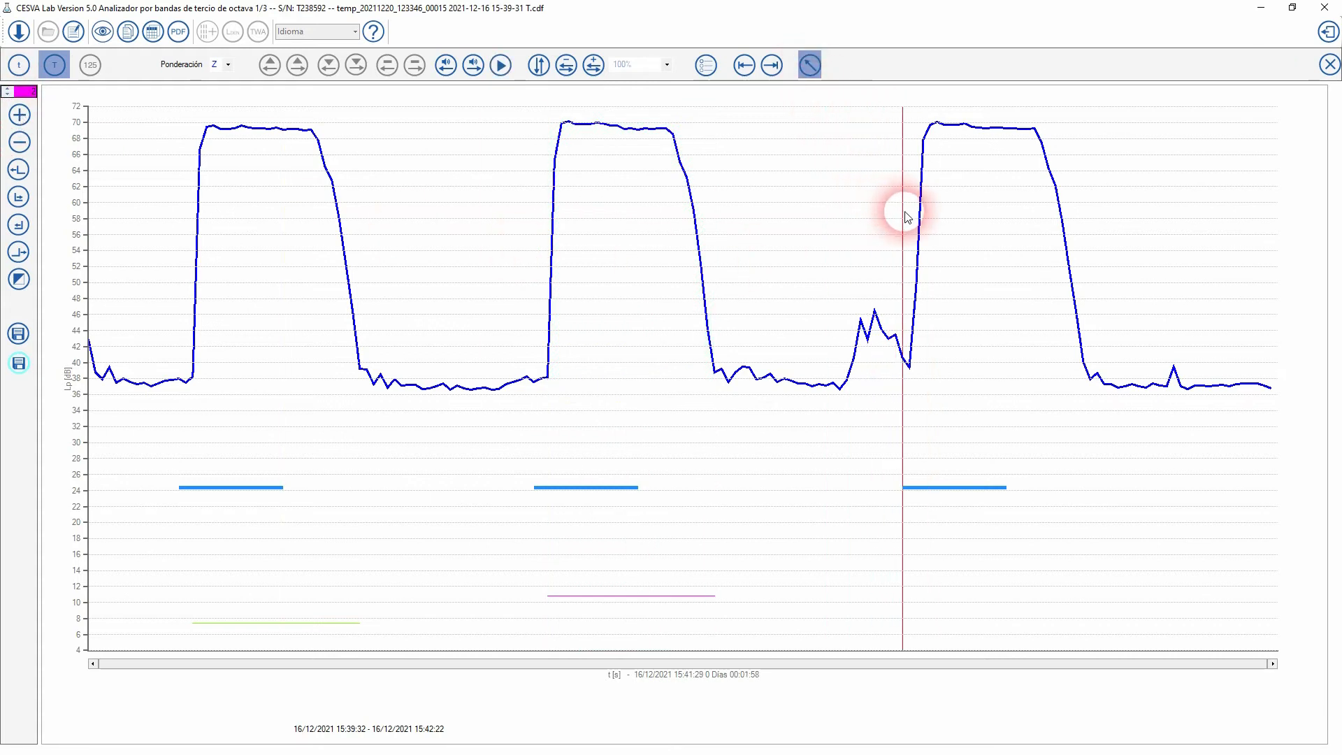
left_click_drag(904, 209, 1094, 290)
left_click(76, 61)
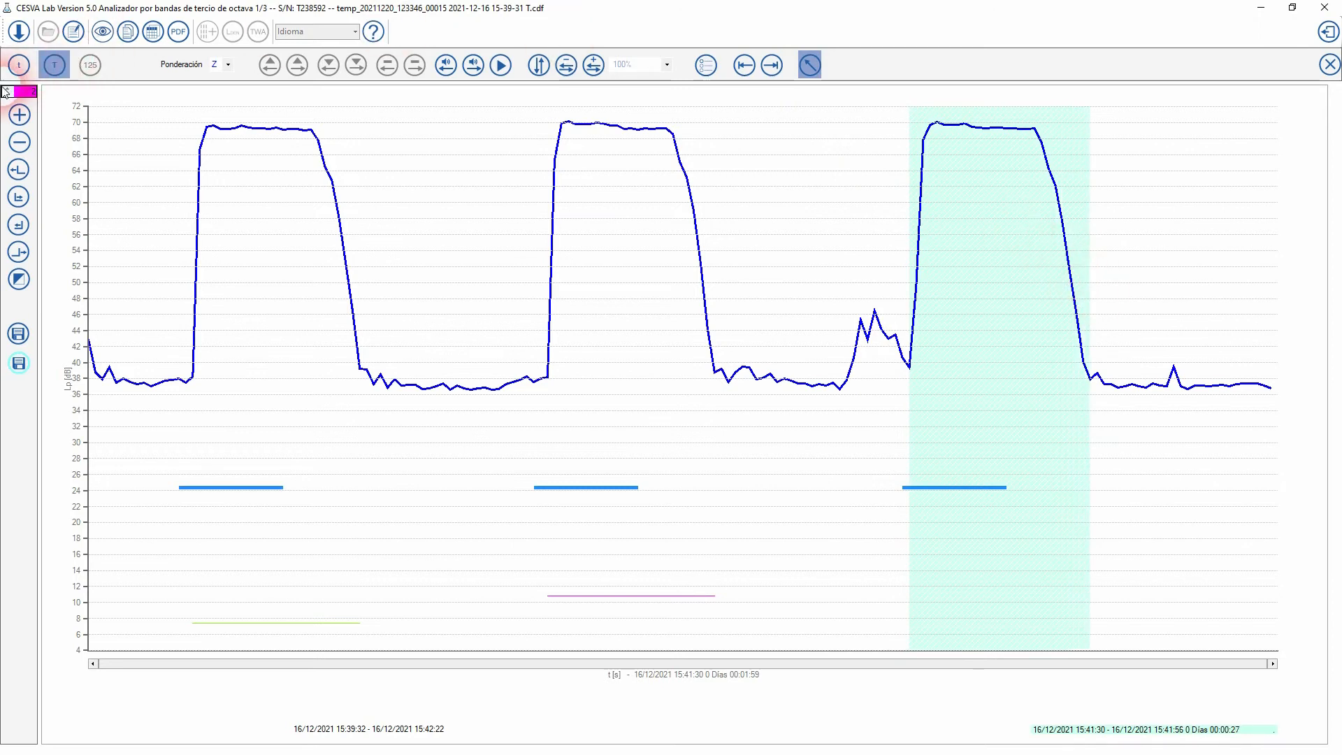
left_click(20, 115)
left_click(19, 115)
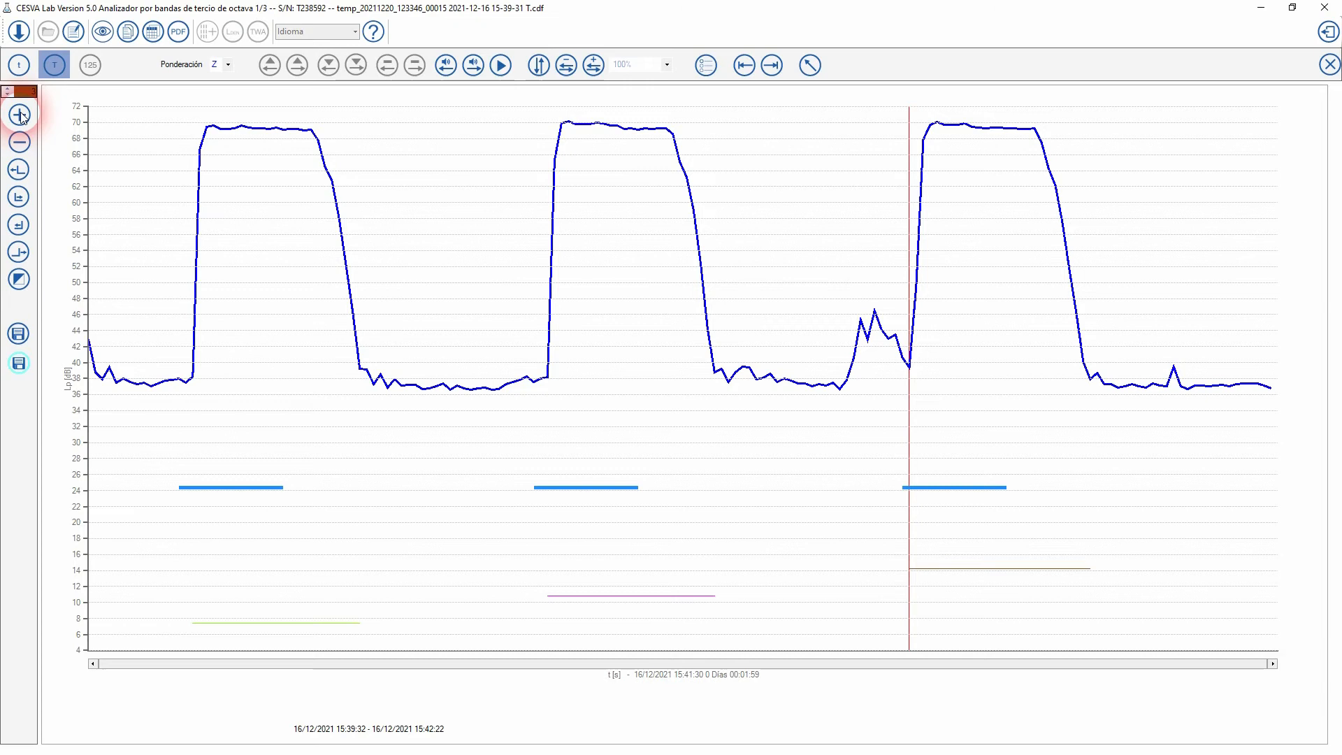
Select the background noise from 15:40:13 to 15:40:27, between the first two events, and assign it to layer 4.
left_click(809, 65)
left_click_drag(364, 341, 472, 357)
left_click(19, 114)
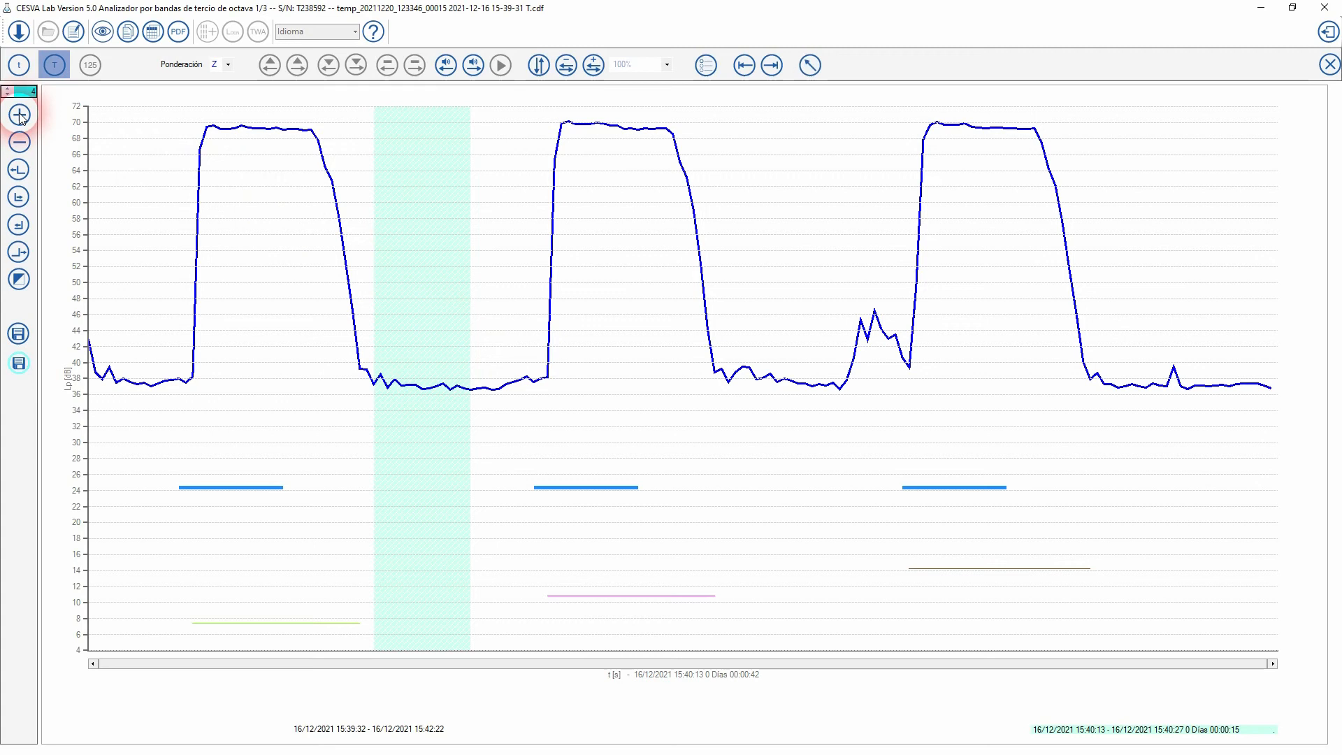
Select the background noise from 15:41:04 to 15:41:20, after the second event, and assign it to layer 5.
left_click(807, 65)
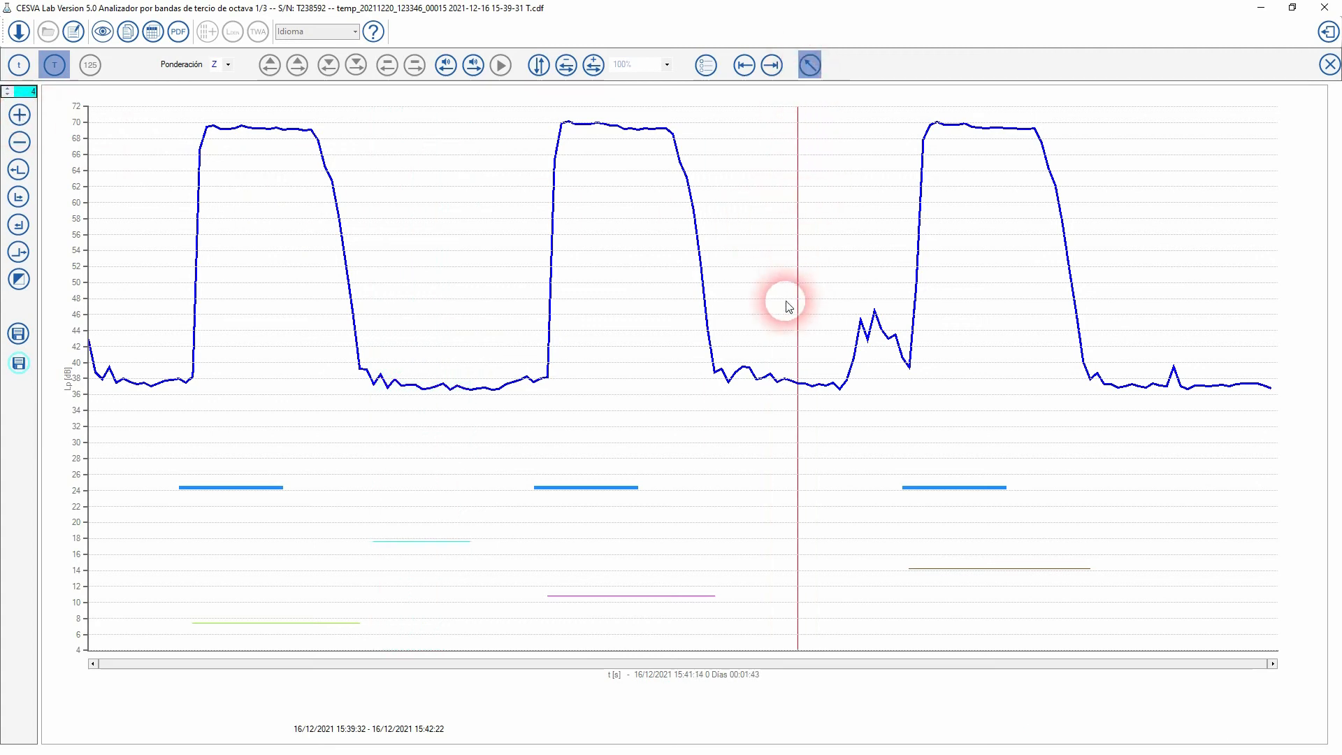
left_click_drag(727, 344, 841, 354)
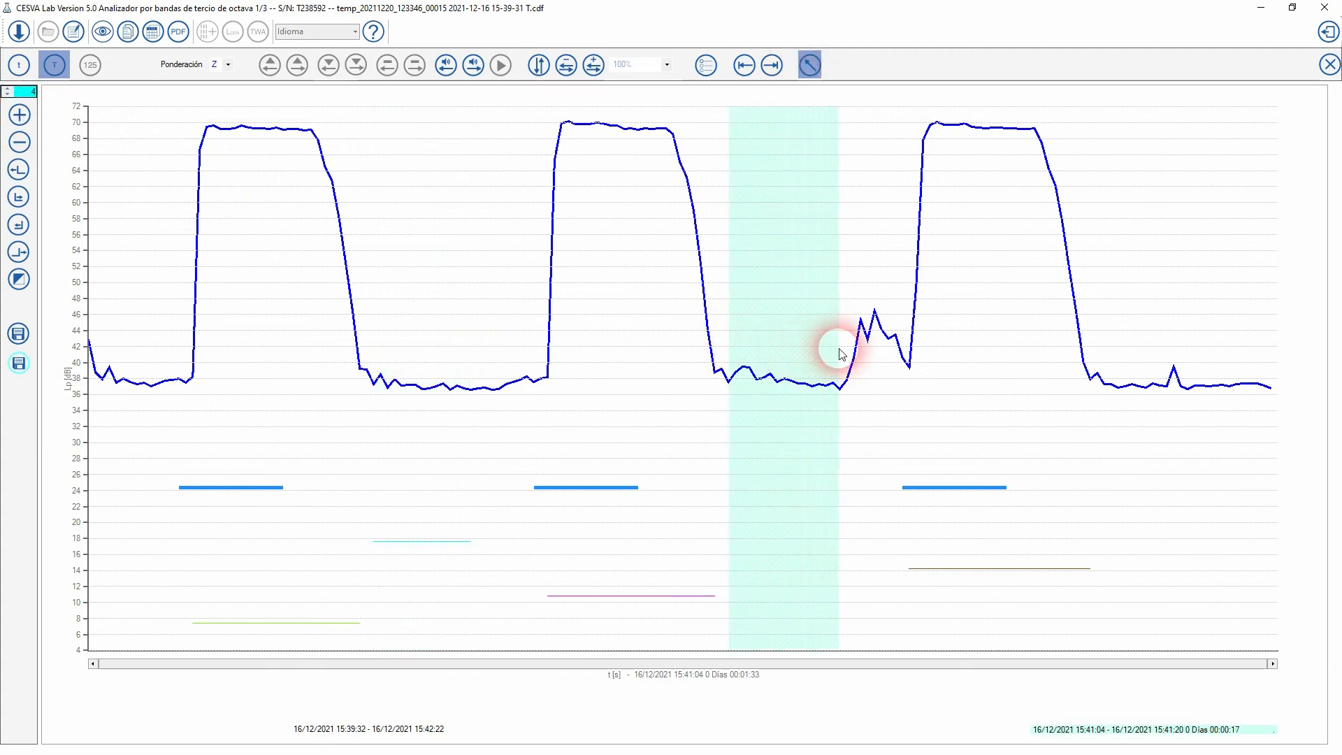
left_click(8, 91)
left_click(19, 116)
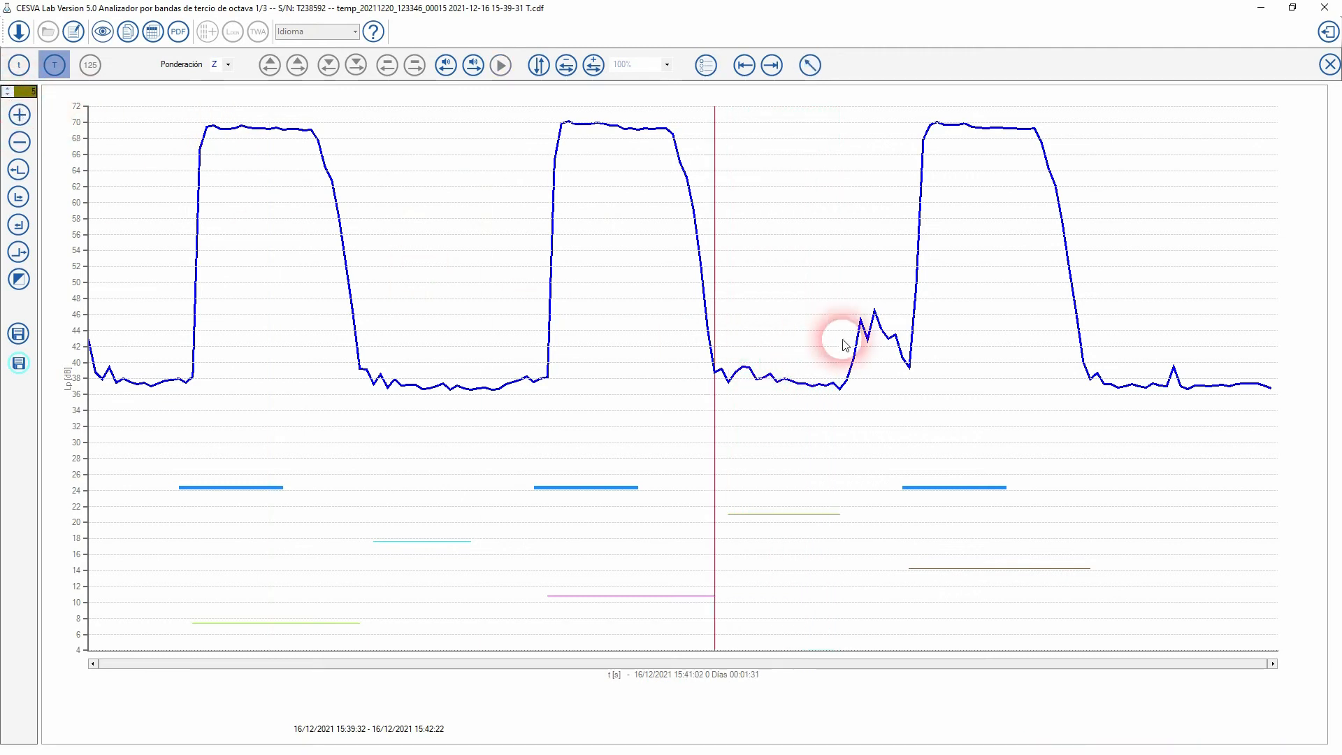
Select the background noise from 15:41:59 to 15:42:14, after the third event, and assign it to layer 6.
left_click(809, 65)
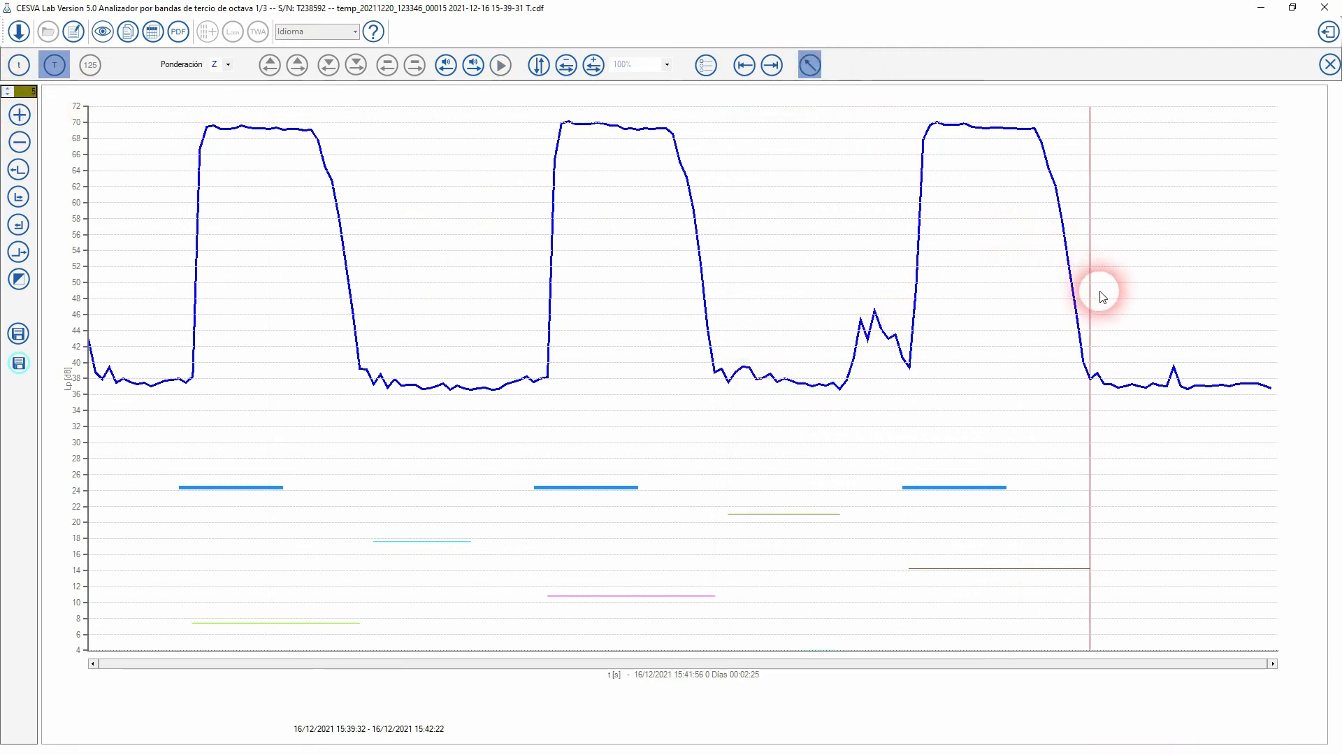
left_click_drag(1111, 297, 1213, 320)
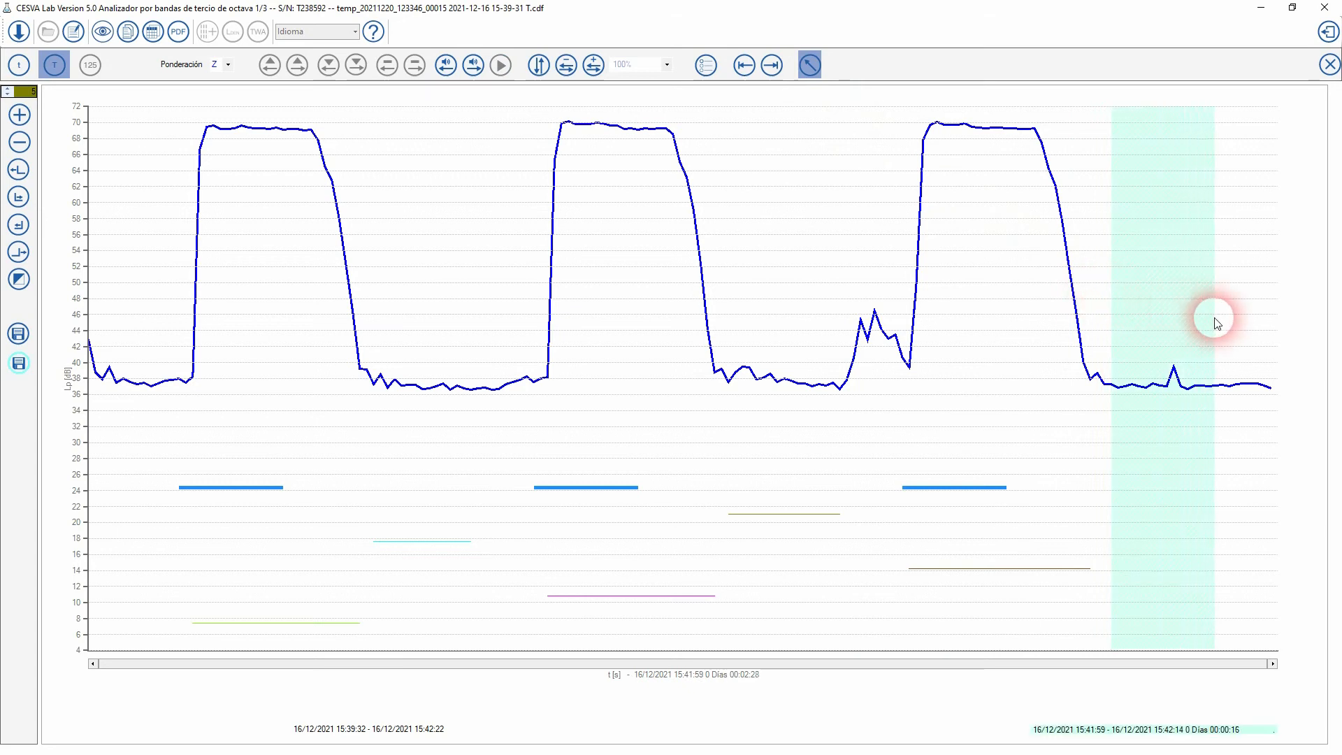
left_click(7, 89)
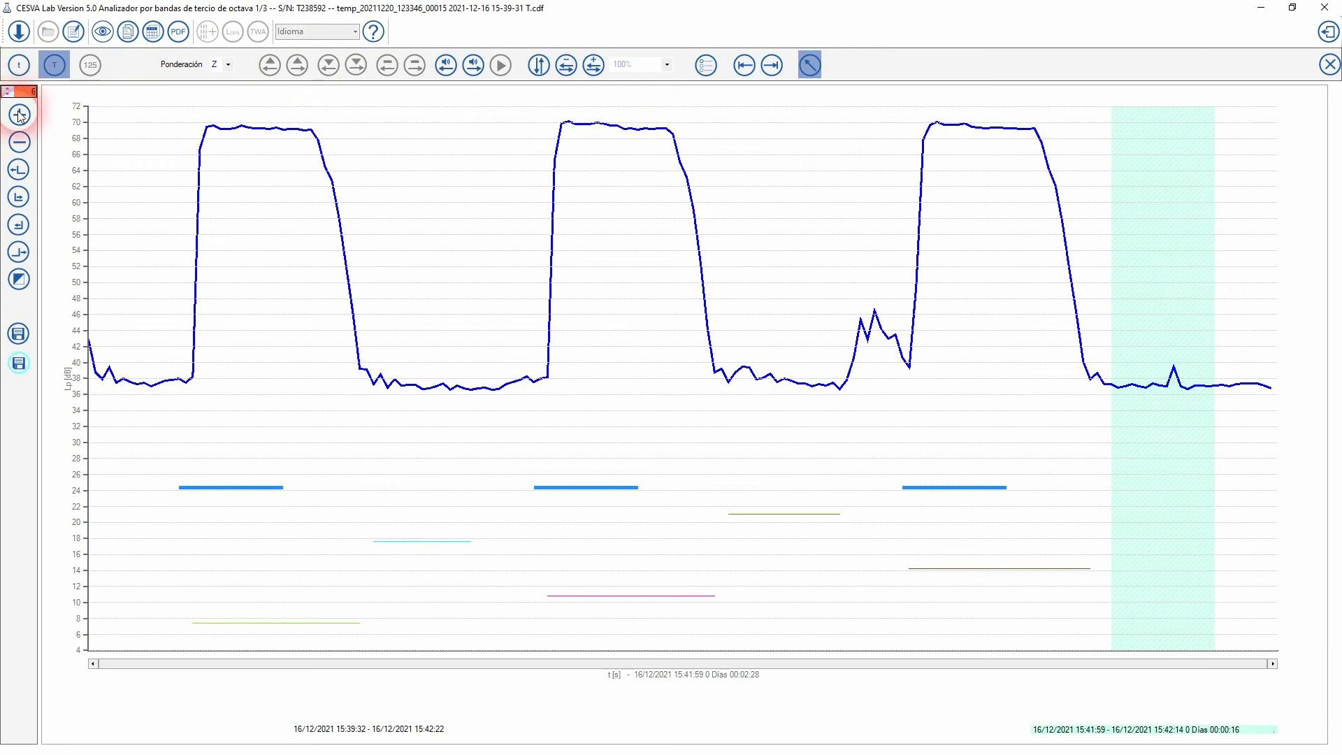
left_click(19, 116)
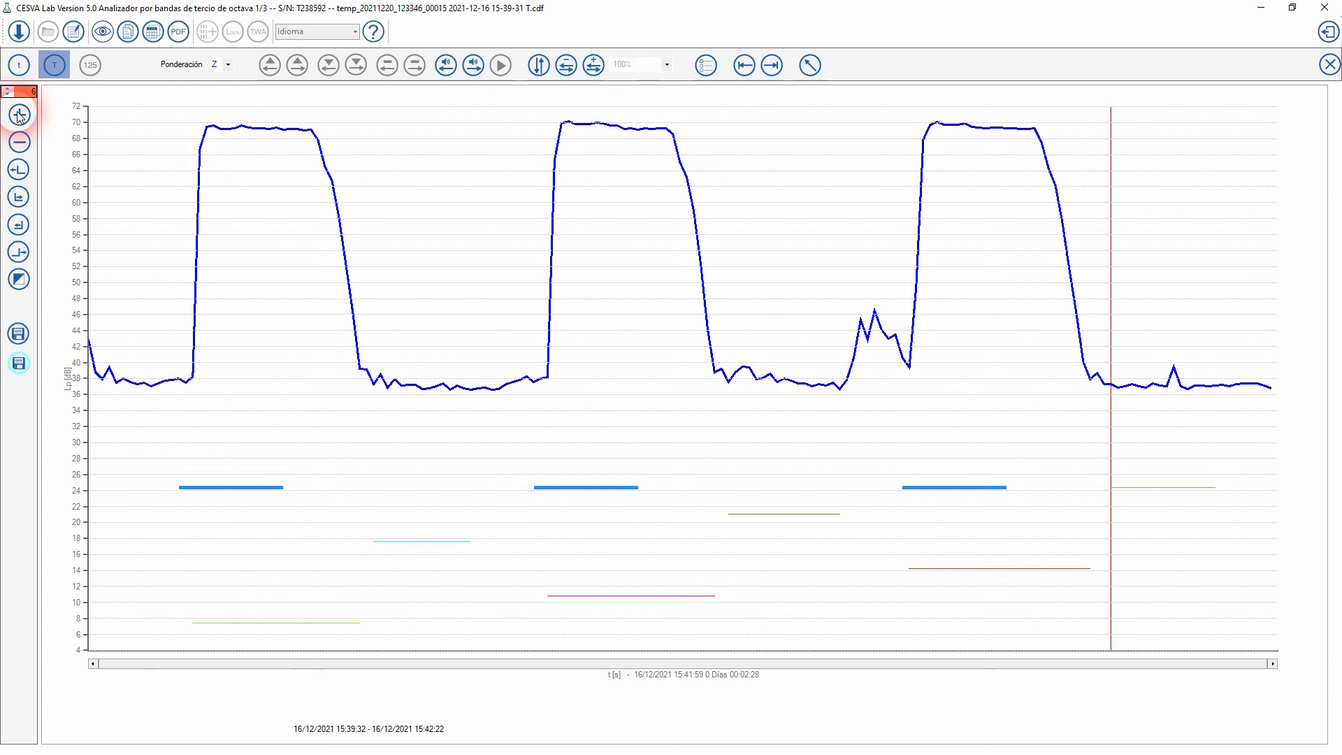
Save the edition of all six layers and switch to the measurement folder in File Explorer.
left_click(19, 364)
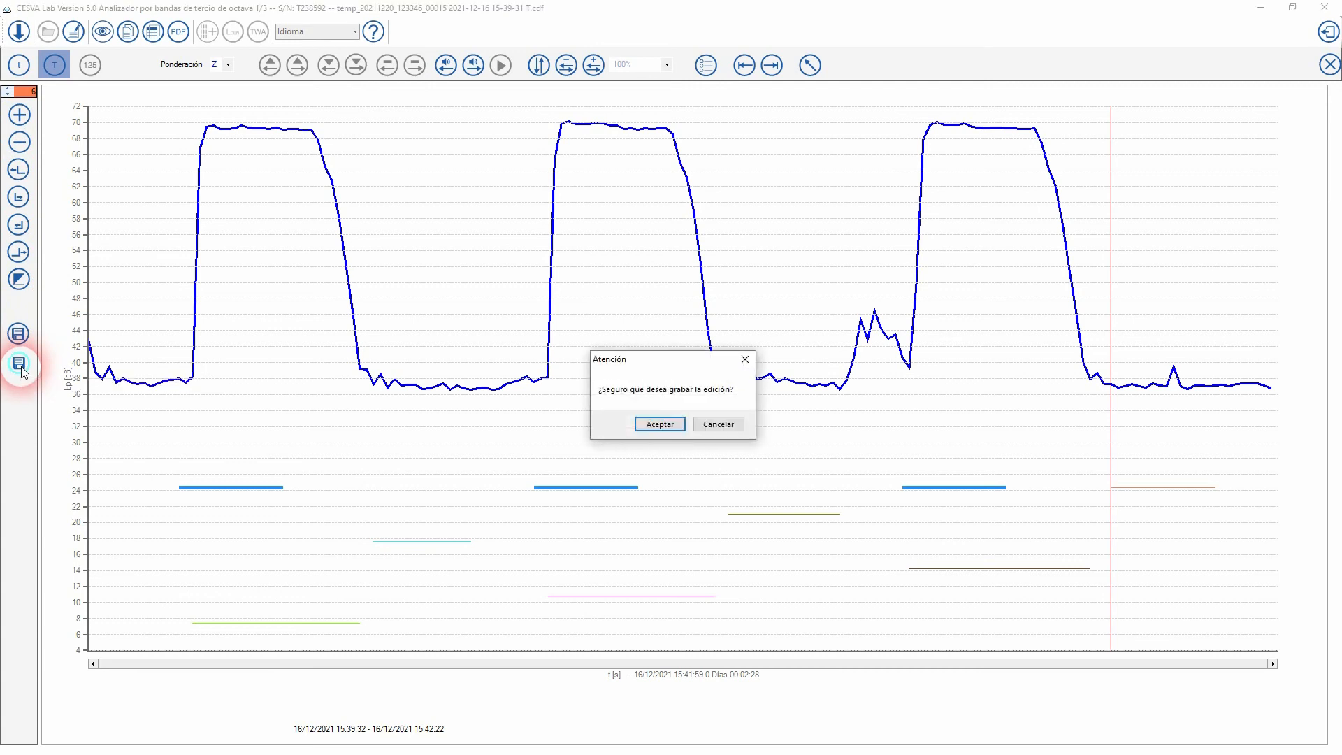
left_click(660, 424)
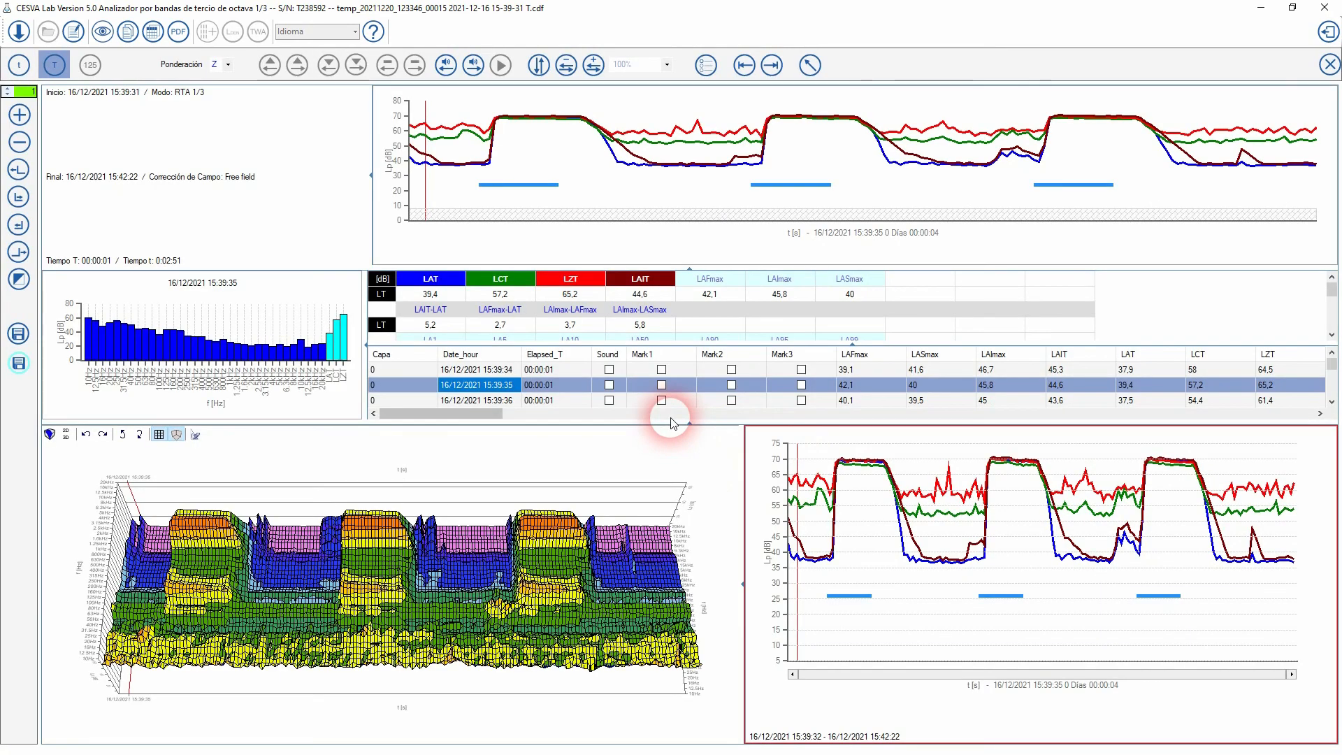
left_click(1324, 7)
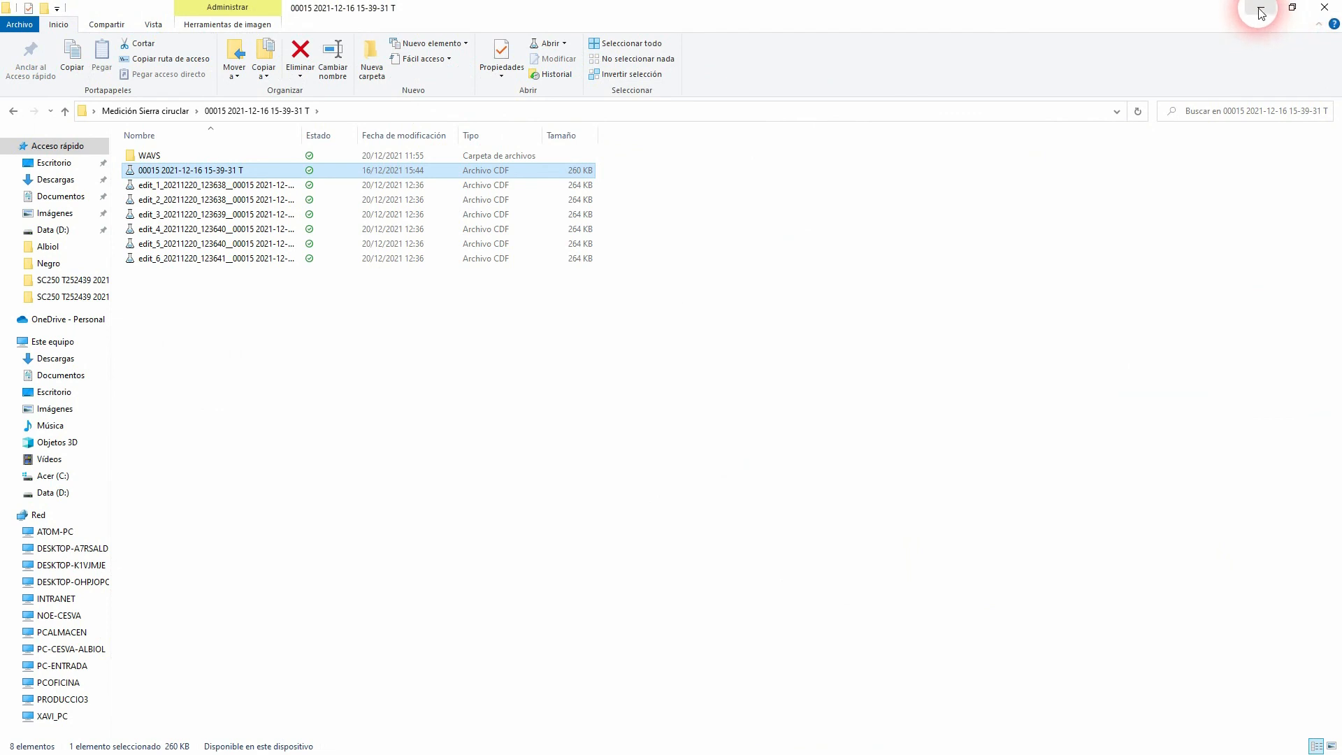
Select the six edit CDF files in the measurement folder, and switch to the Libro1 workbook in Excel.
left_click_drag(189, 293, 194, 187)
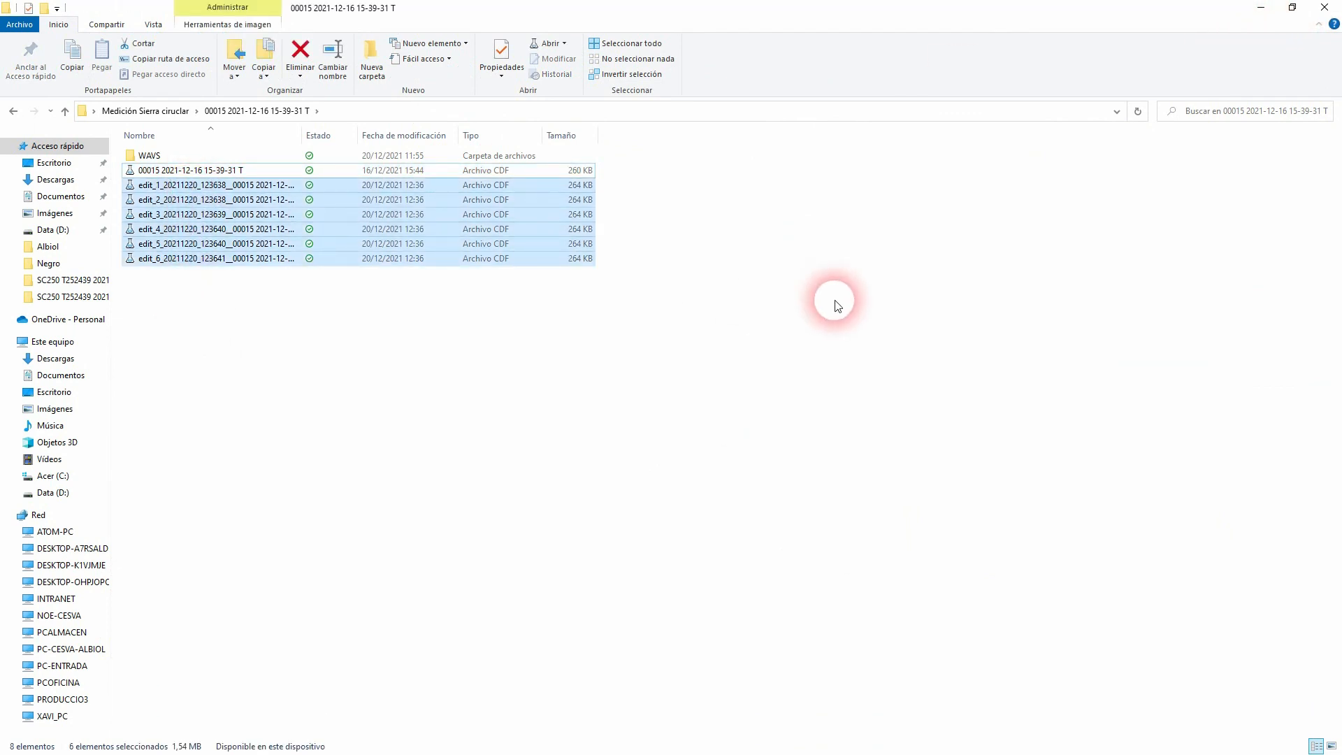
left_click(1258, 10)
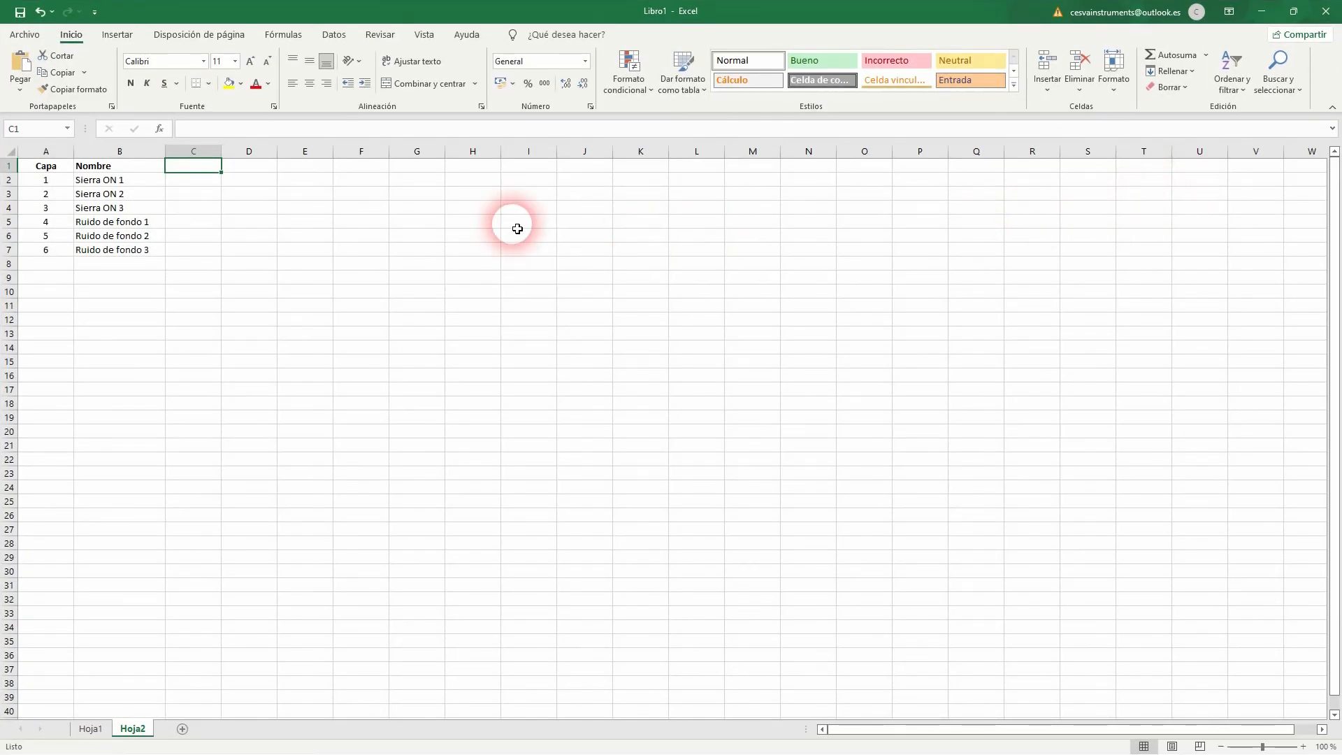
Paste the copied layer results with their source formatting into Hoja2 from cell C1, next to the layer names, and deselect the pasted range.
right_click(218, 169)
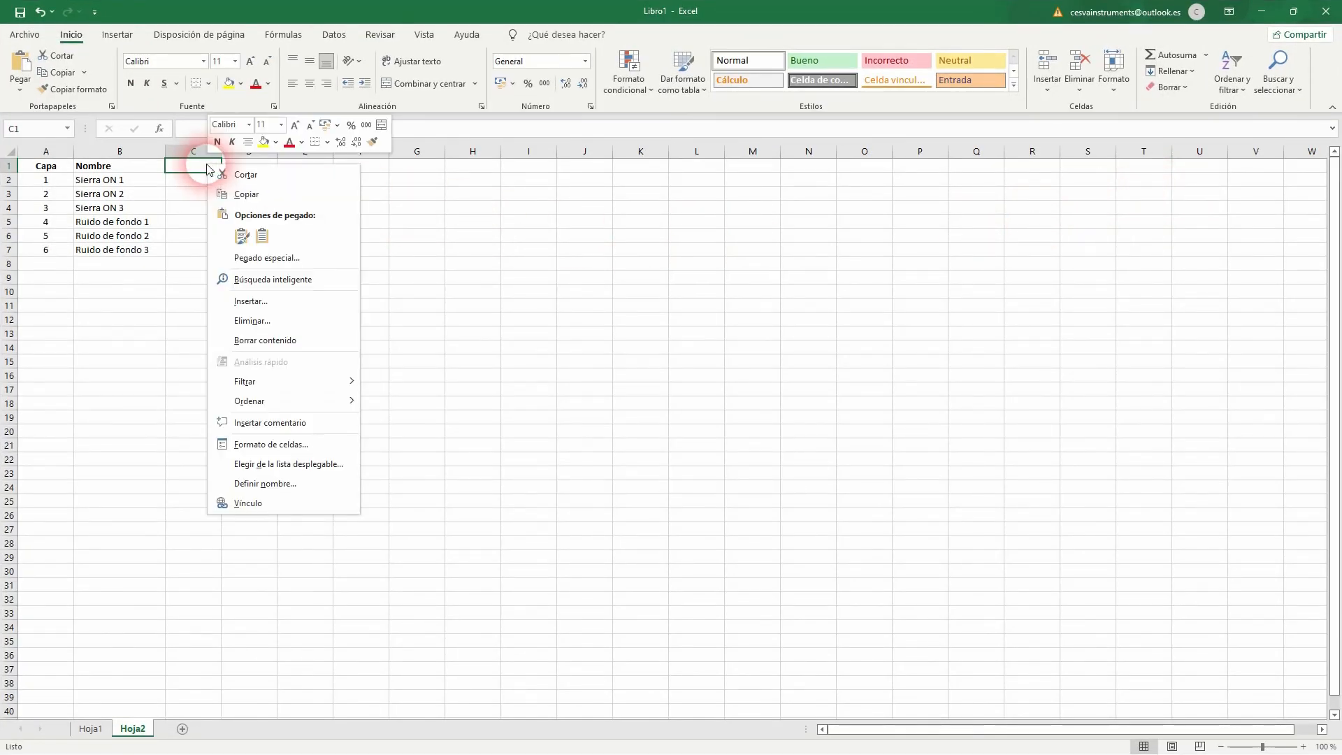
left_click(237, 234)
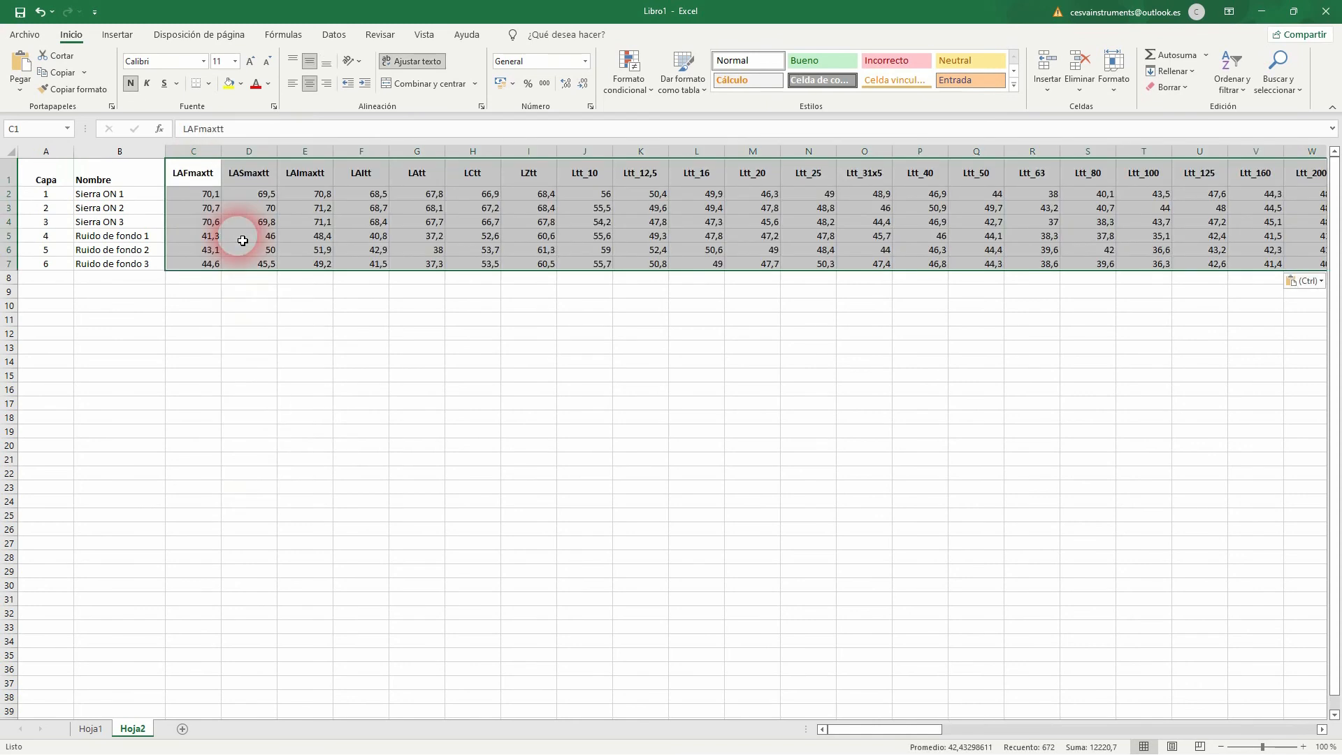
left_click(243, 365)
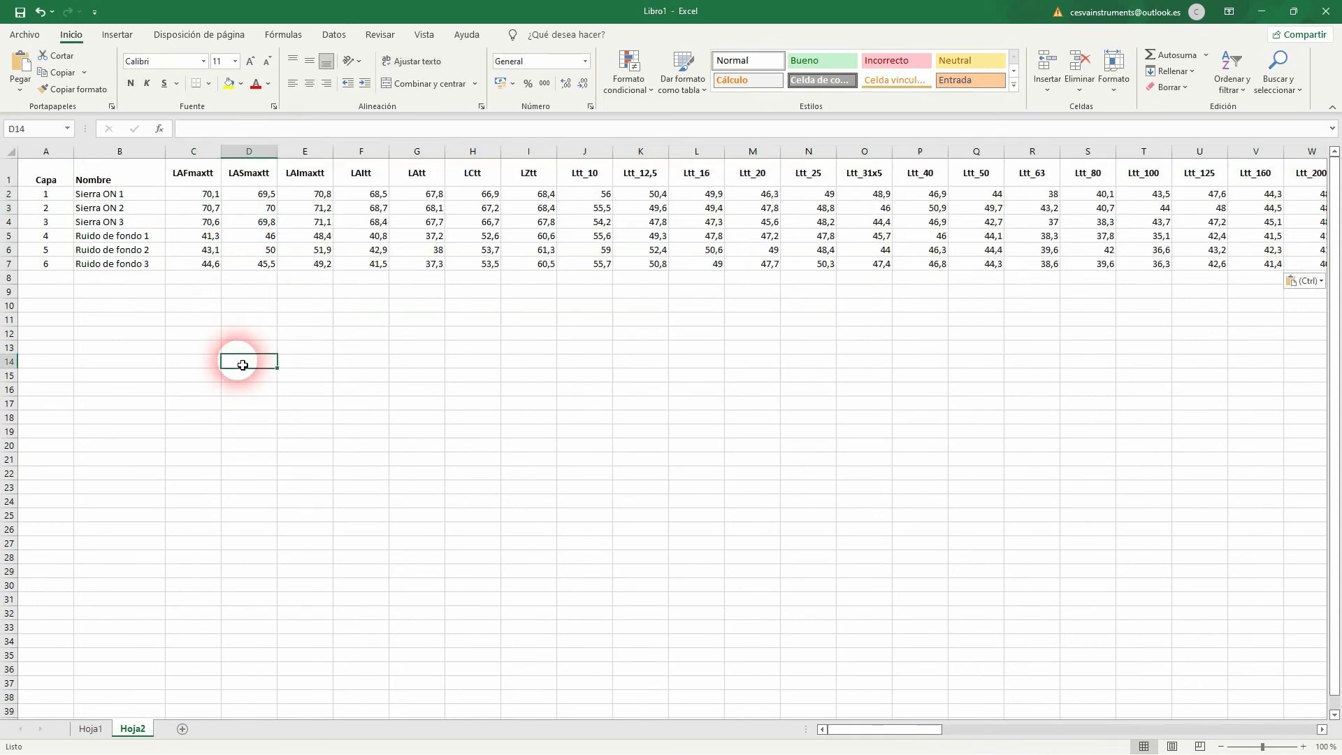